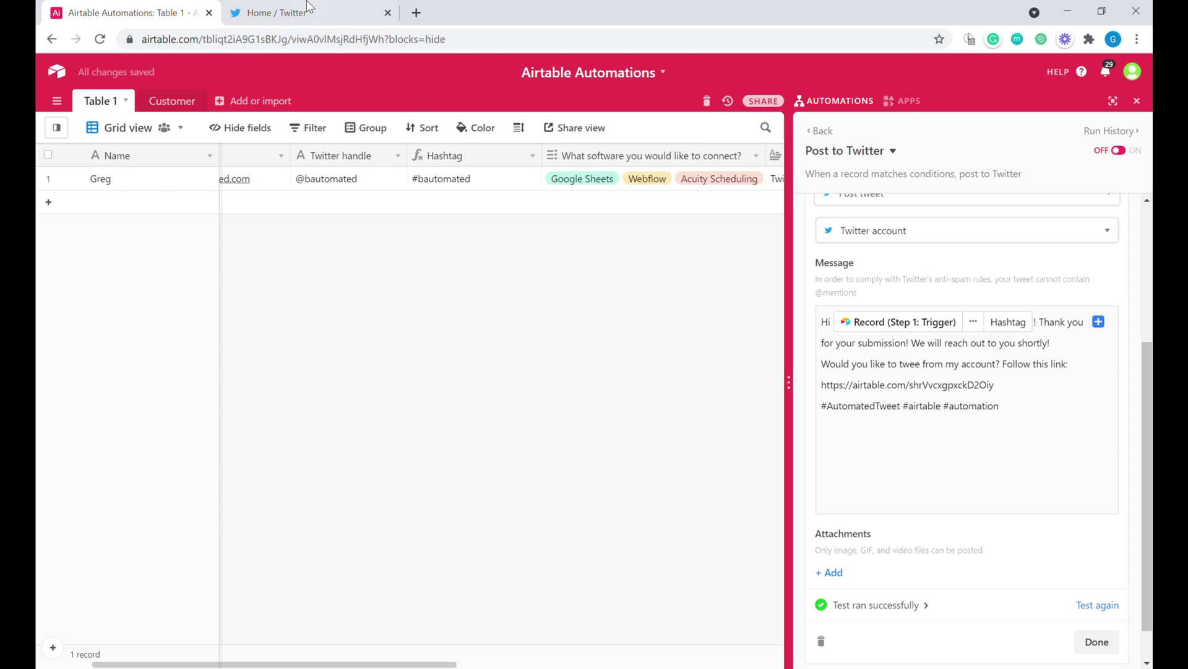
Step: View the automated tweet, then submit the form with a test name and a Twitter handle
click(310, 9)
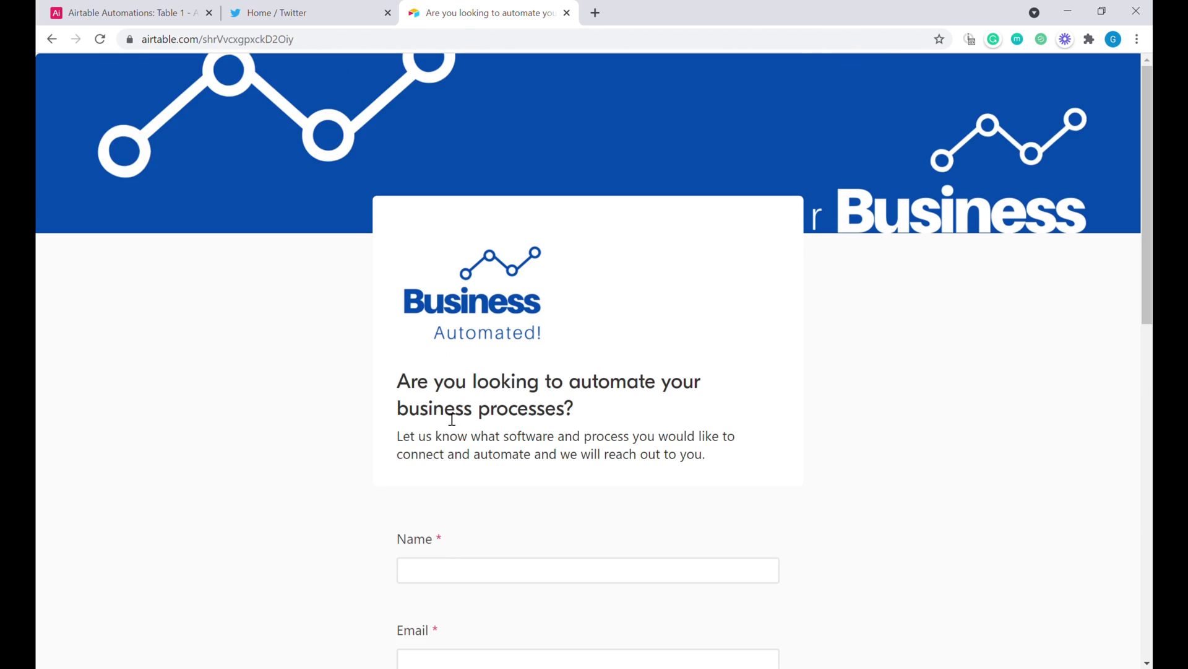
scroll(458, 427, down, 4)
text(Greg)
key(Tab)
text(Test)
key(Tab)
text(@)
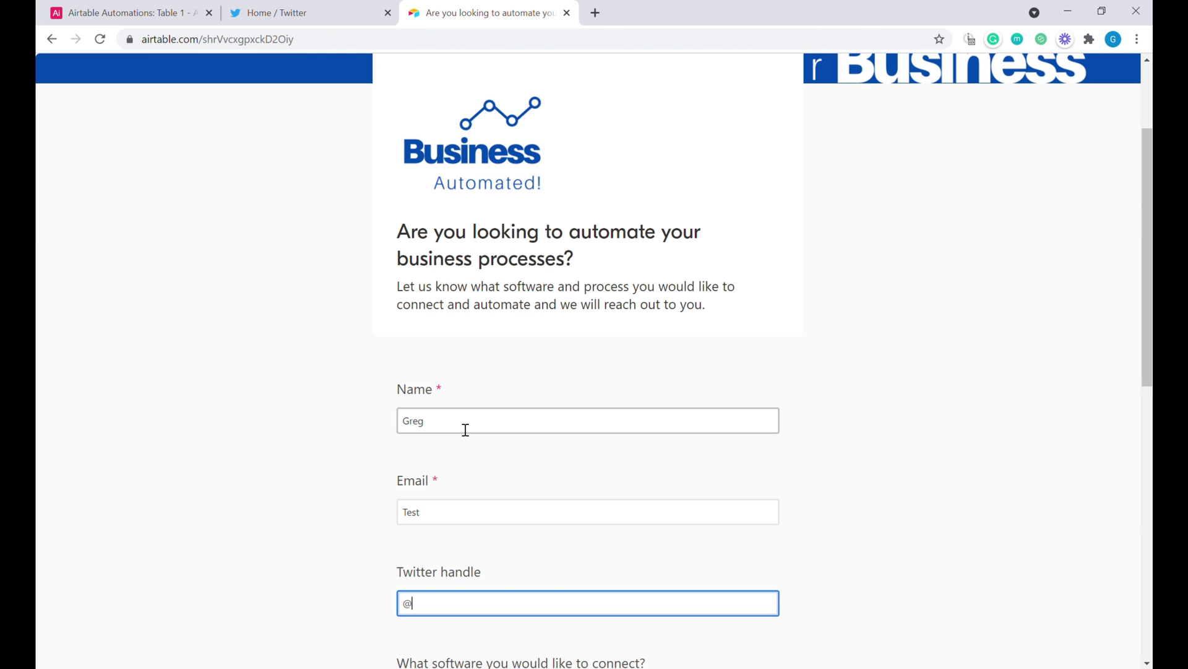
text(myhandle)
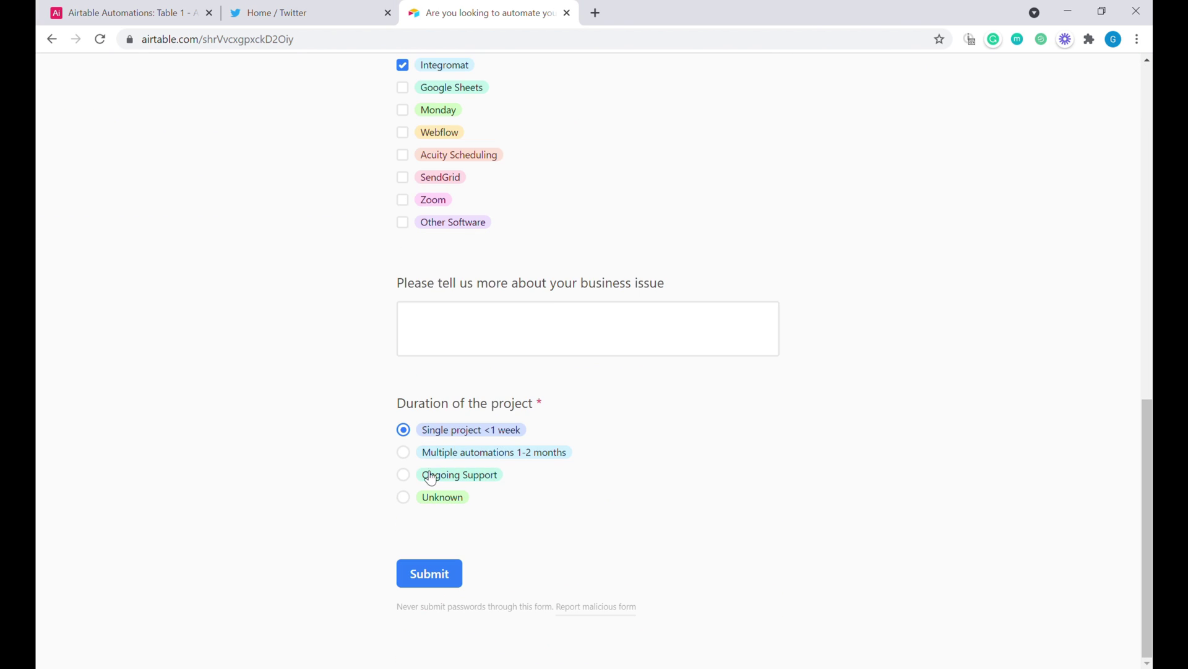
click(443, 579)
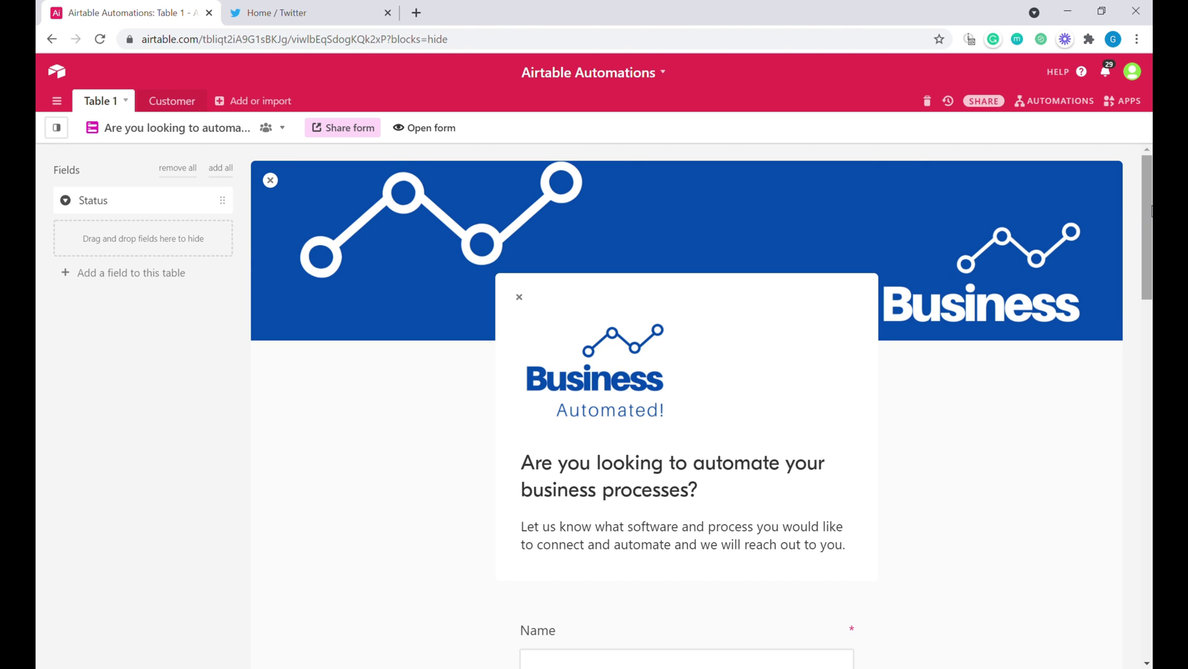
Step: Scroll the form builder and select its Twitter handle field
drag(1151, 212, 1143, 326)
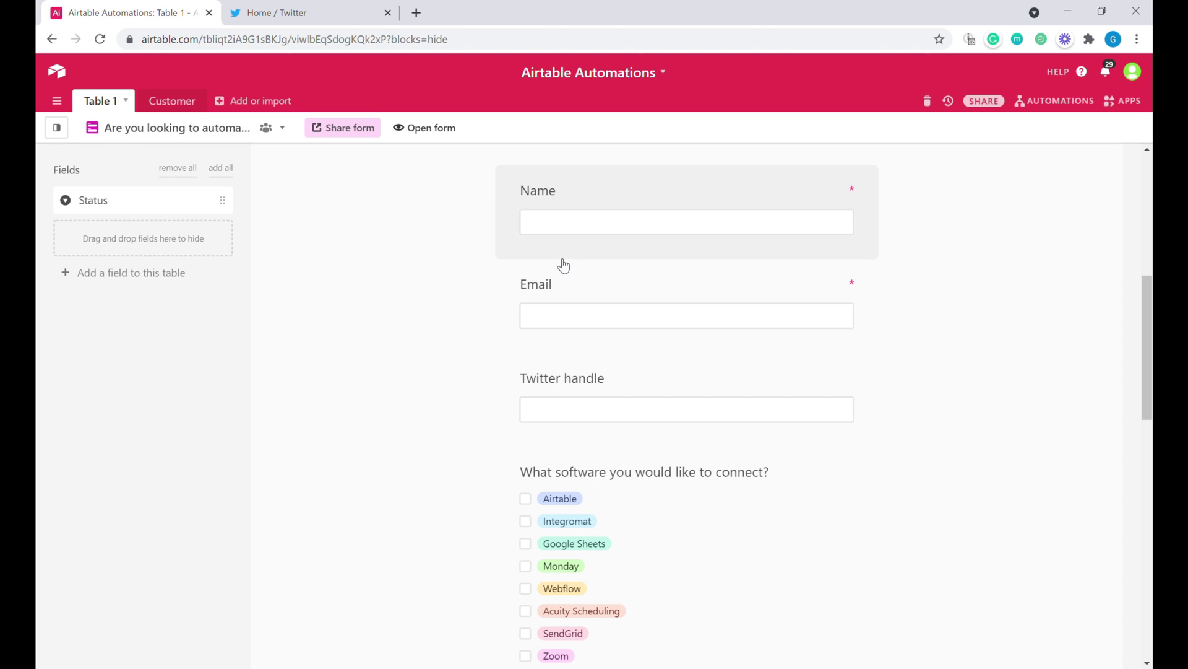
click(585, 416)
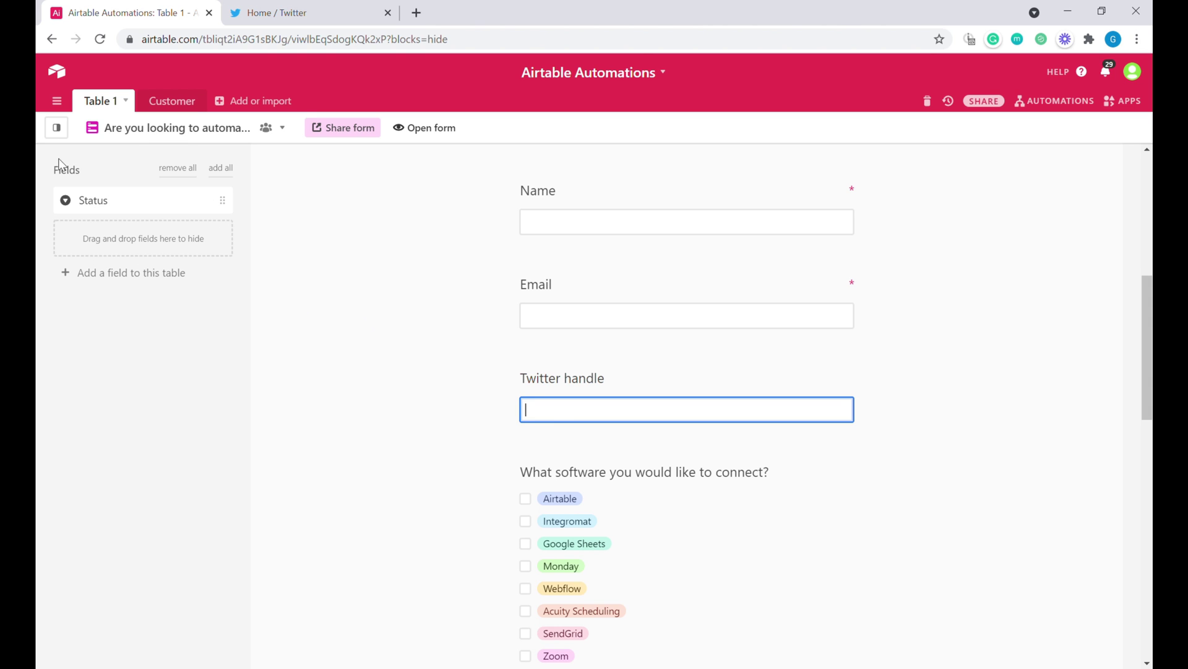
Step: Switch to Table 1's grid view, confirm the record reads Verified, and open Email Verification
mouse_move(57, 133)
click(90, 198)
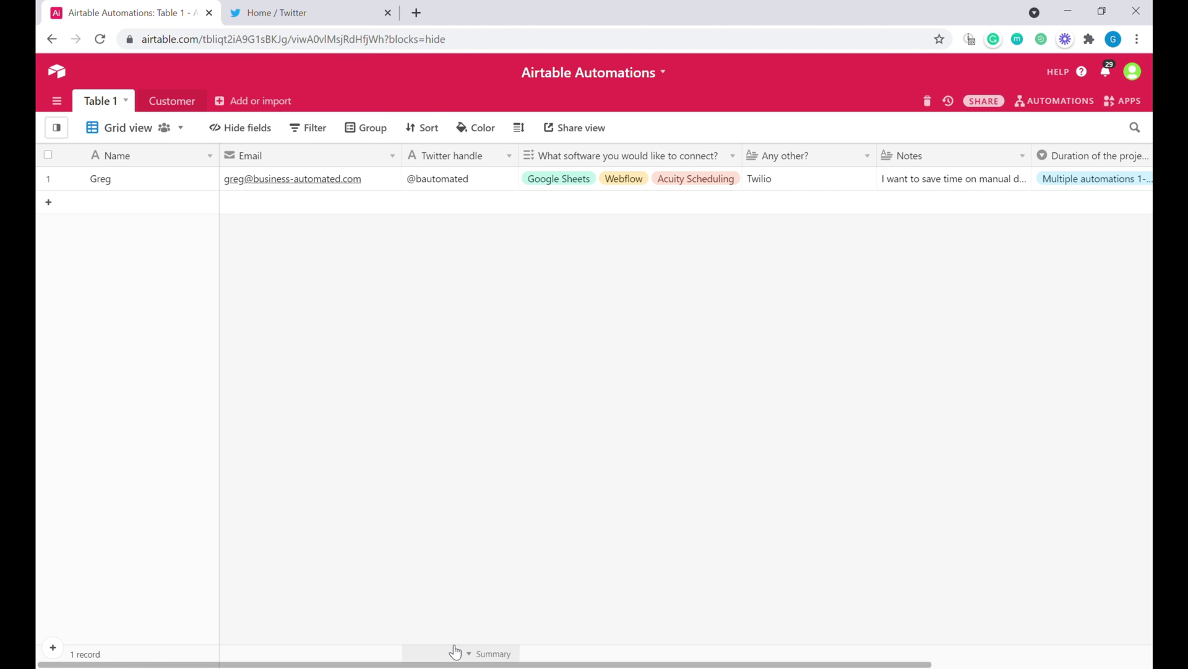
drag(485, 666, 689, 665)
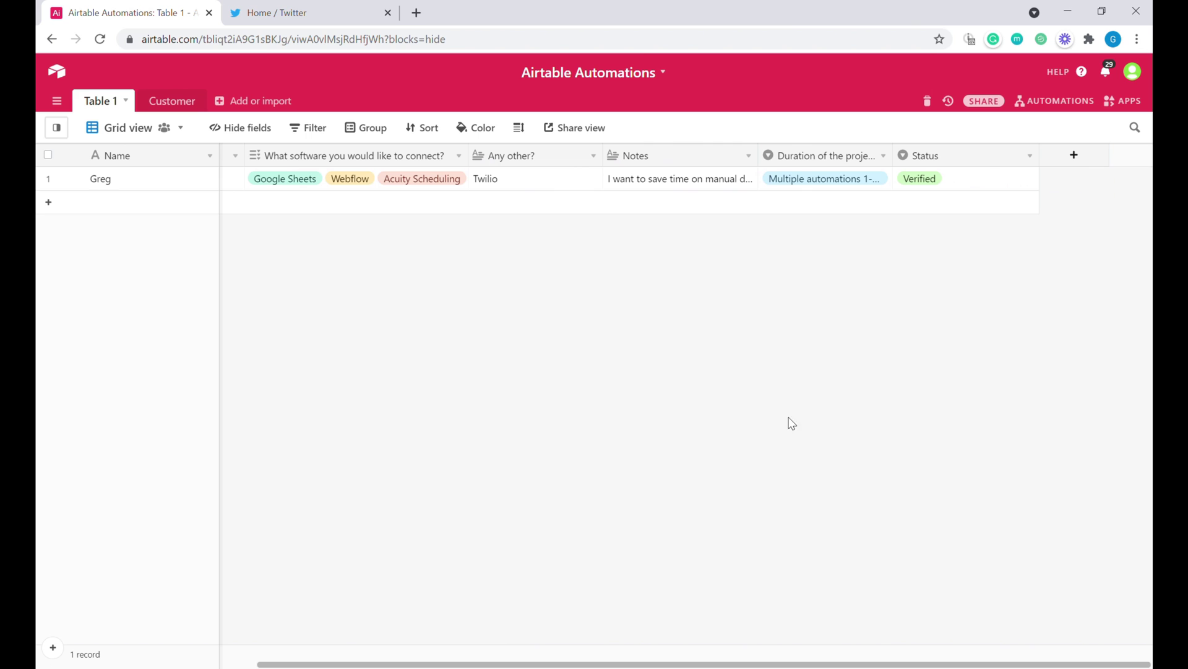
click(973, 180)
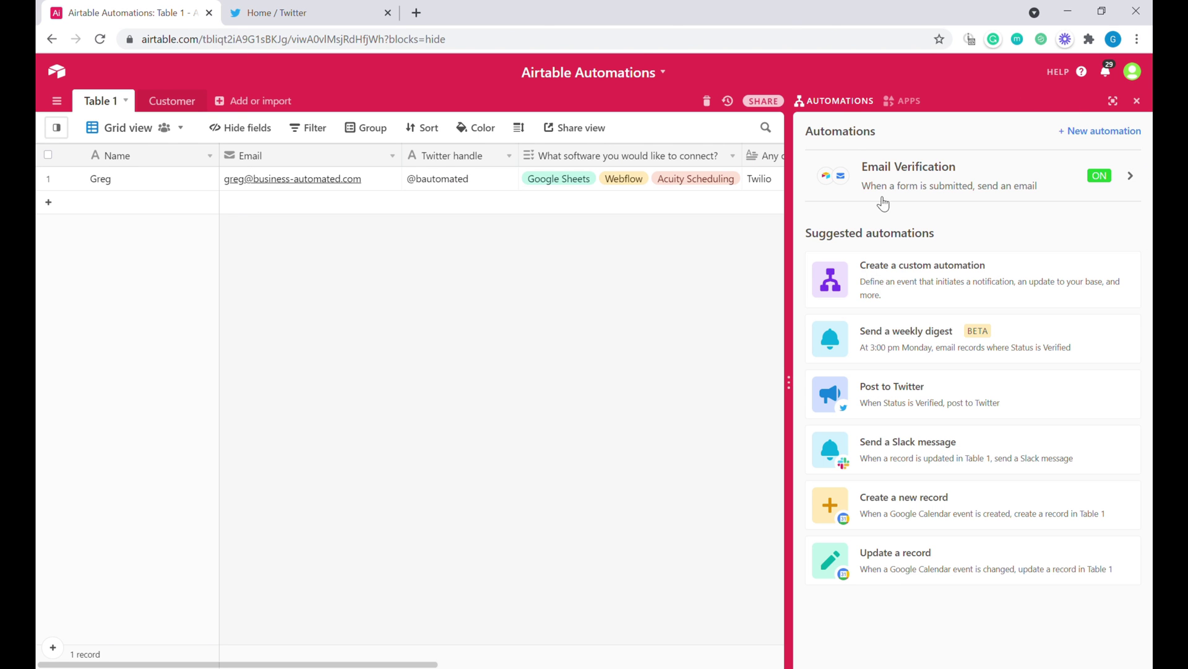
click(984, 178)
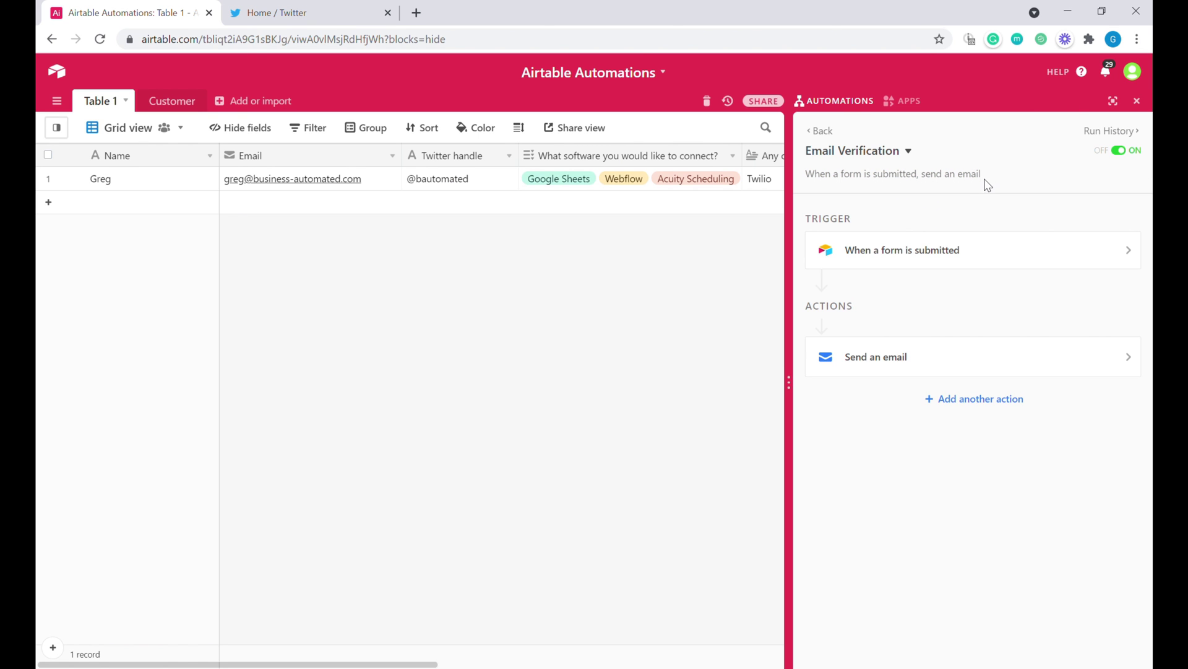
Step: Expand the form-submission trigger and the Send an email action, comparing them with the record's email and status
click(980, 249)
click(931, 601)
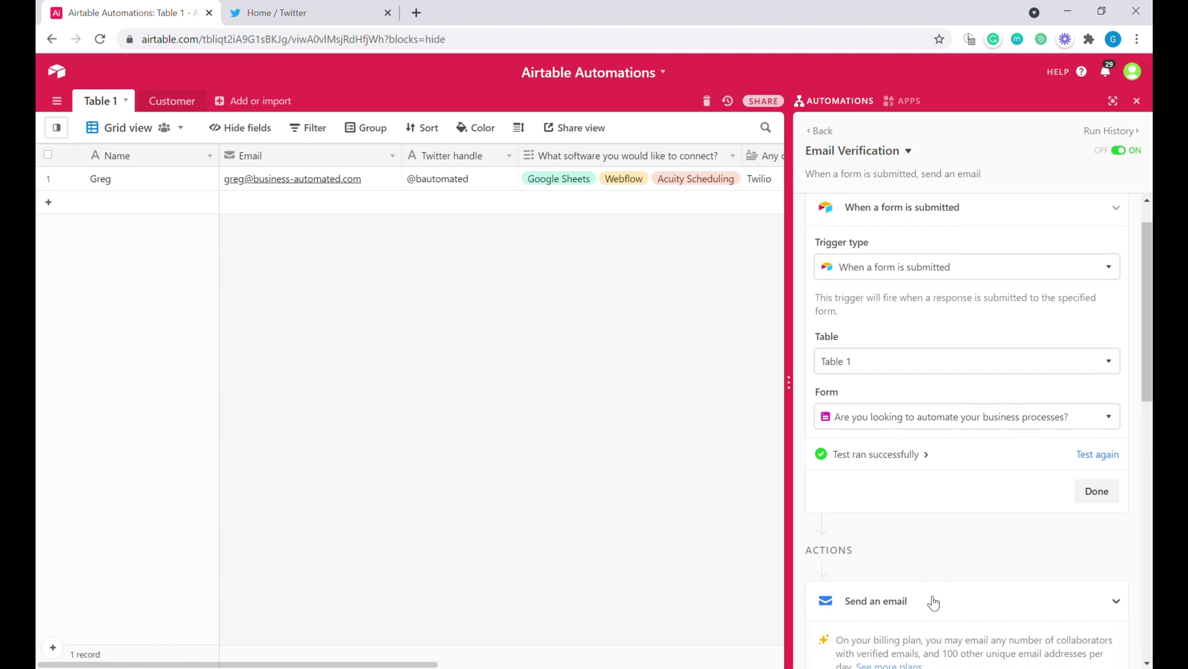
scroll(958, 399, down, 5)
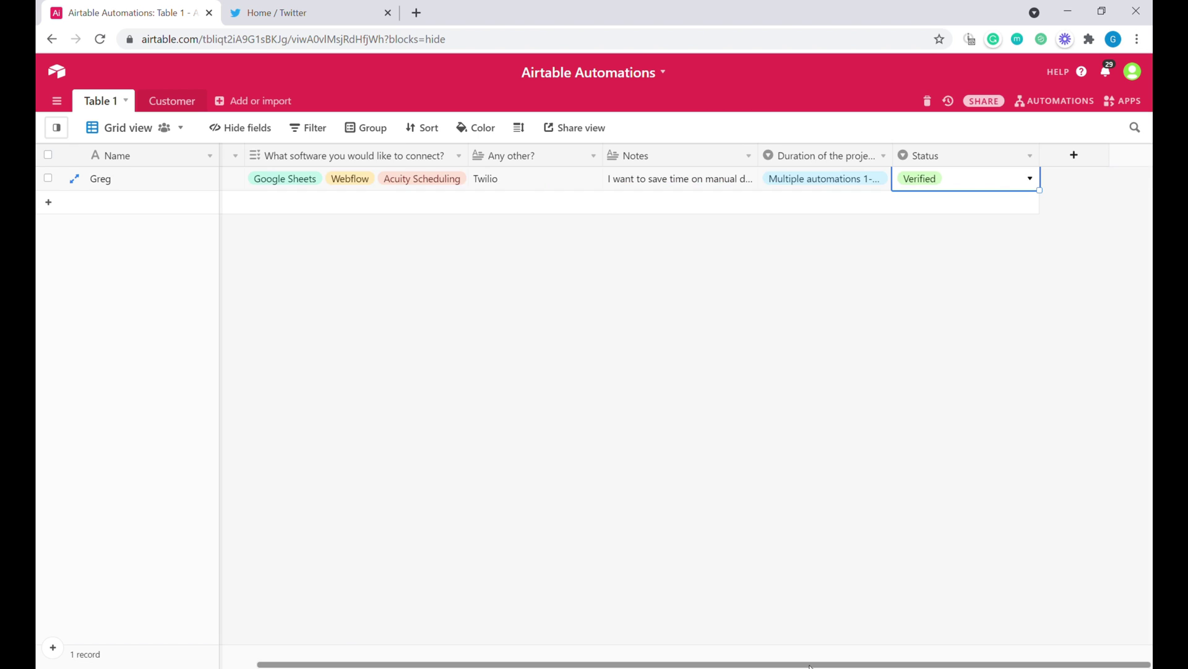
drag(810, 666, 589, 665)
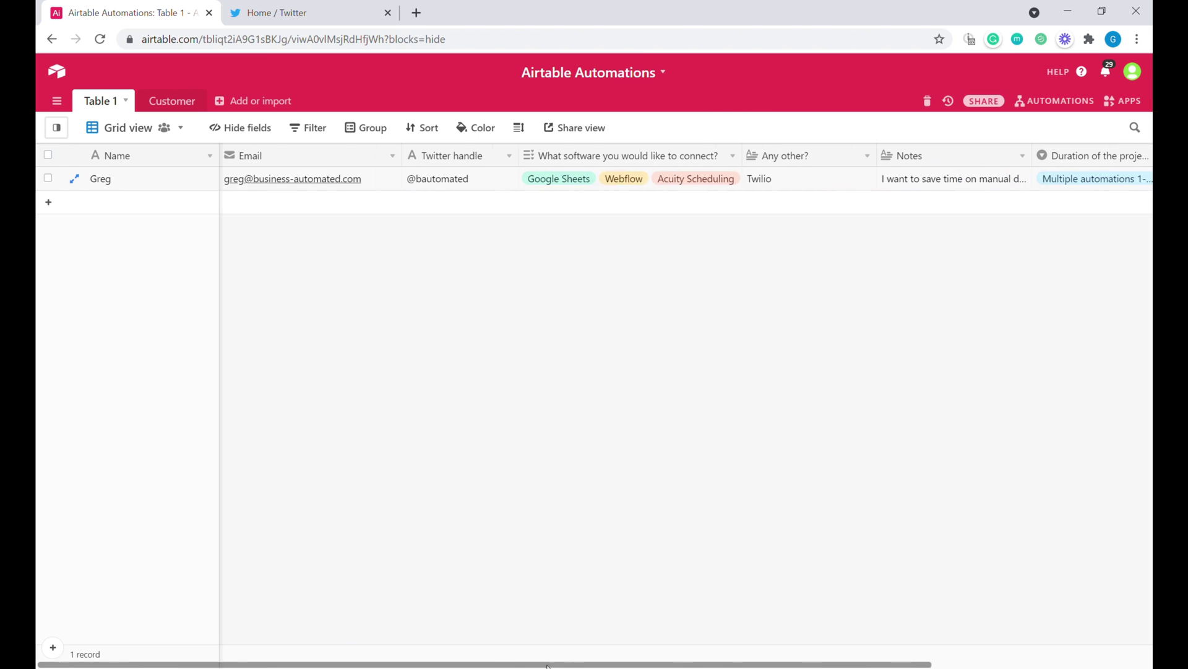
click(381, 181)
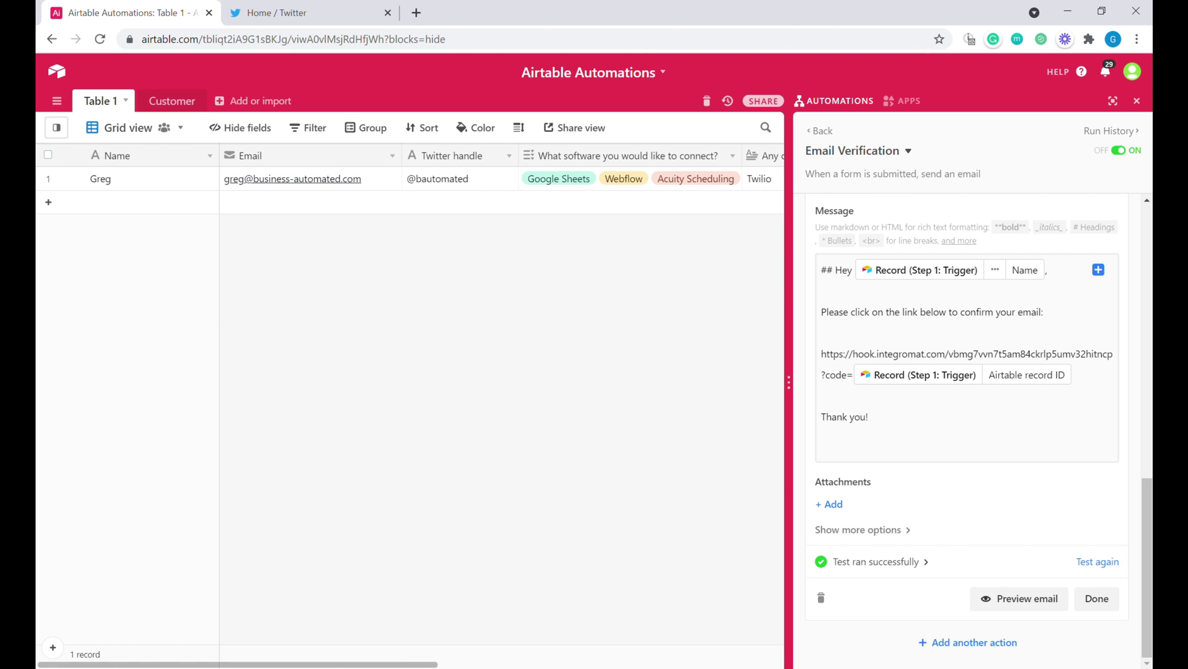
drag(251, 664, 595, 666)
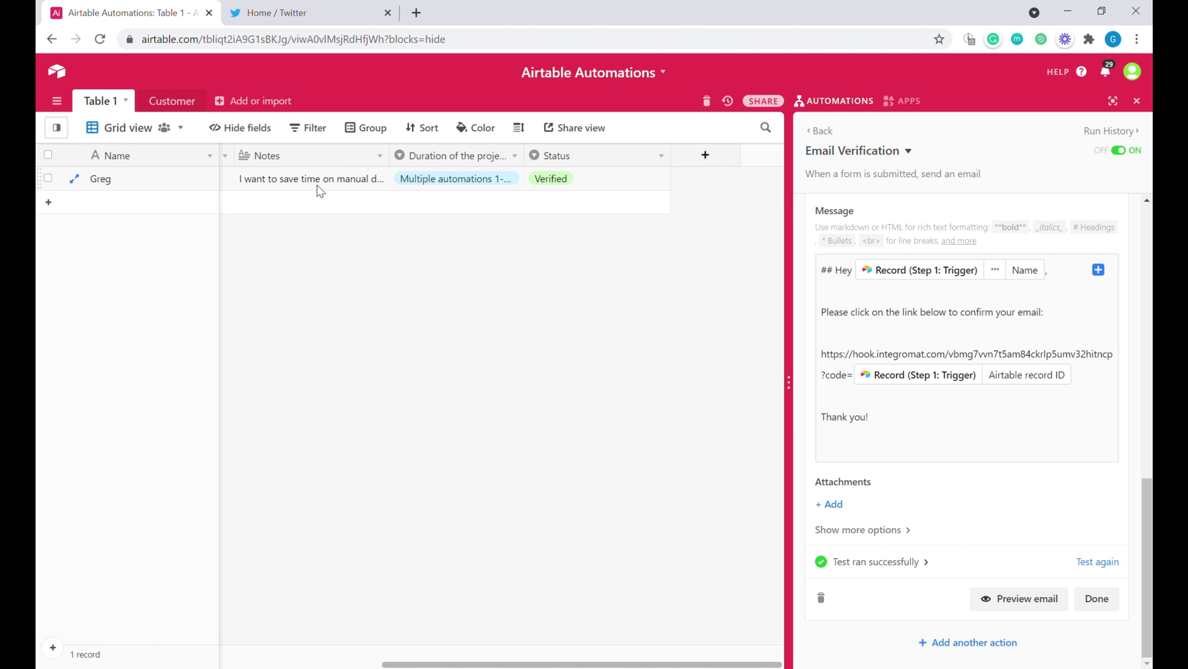
click(598, 183)
scroll(303, 184, left, 3)
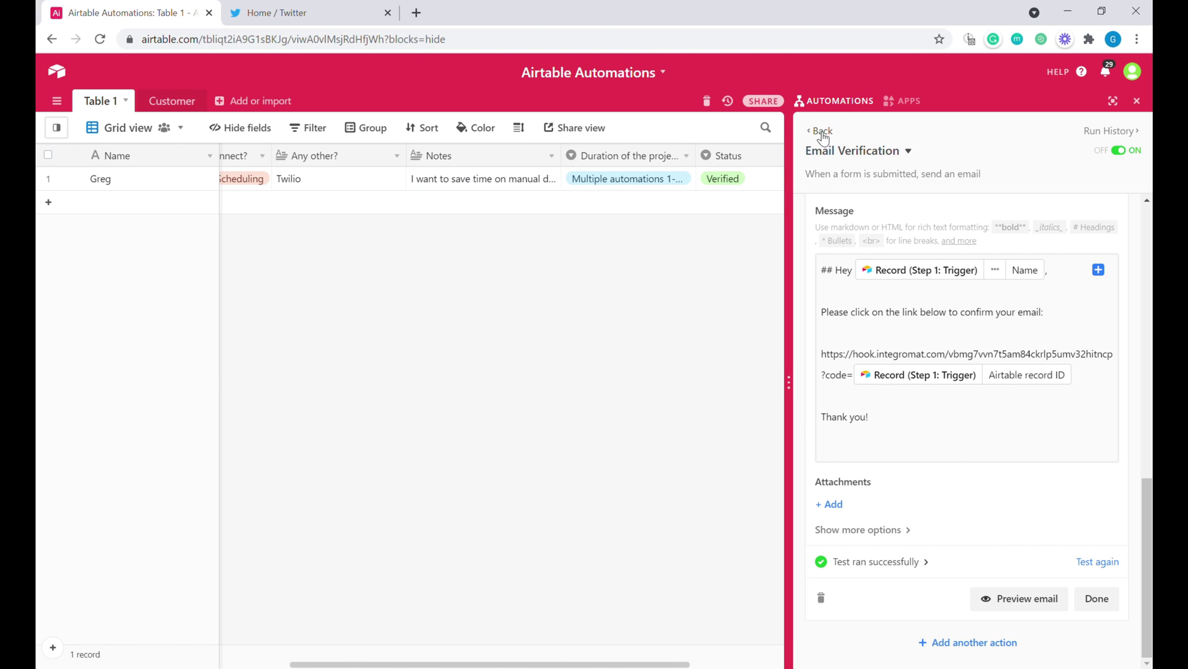
Step: Go back from the Email Verification editor to the automations list
click(824, 133)
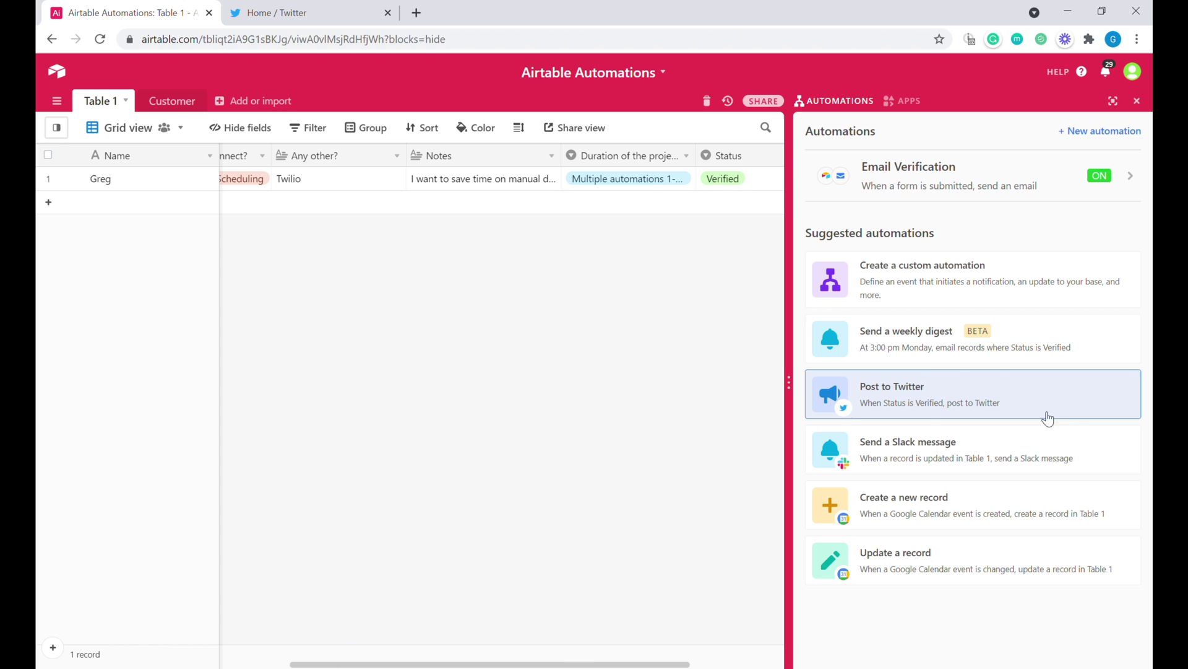
Step: Start the suggested Post to Twitter automation without walkthroughs and review its Status-is-Verified trigger and Post tweet action
click(1080, 417)
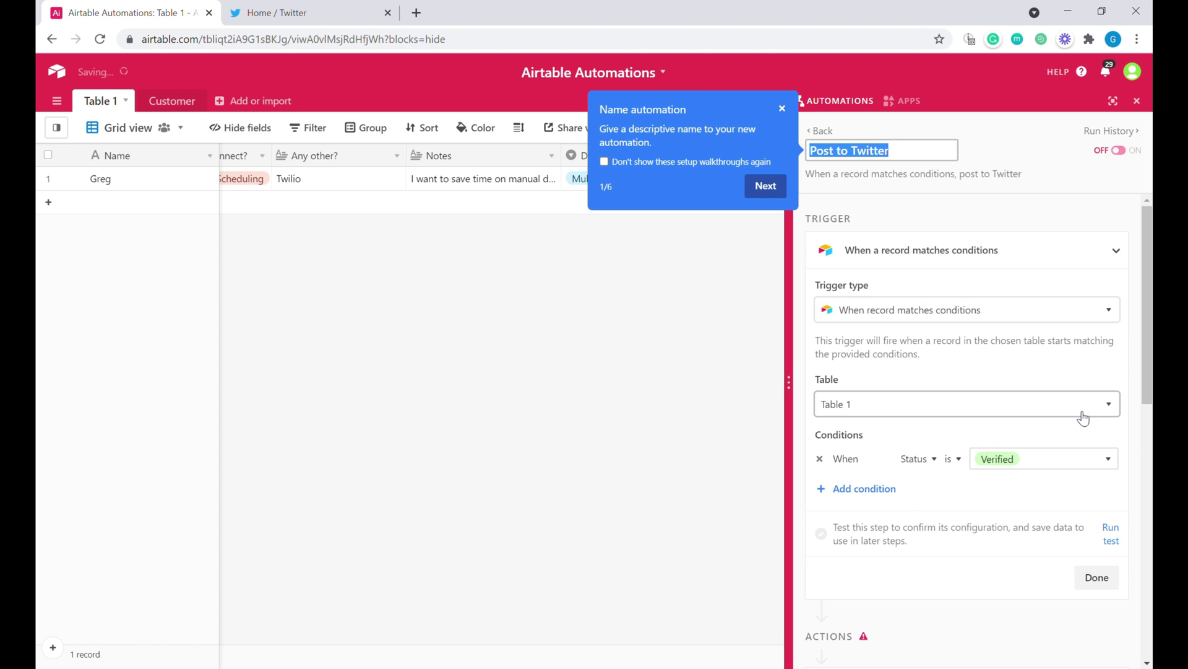
click(754, 162)
click(766, 185)
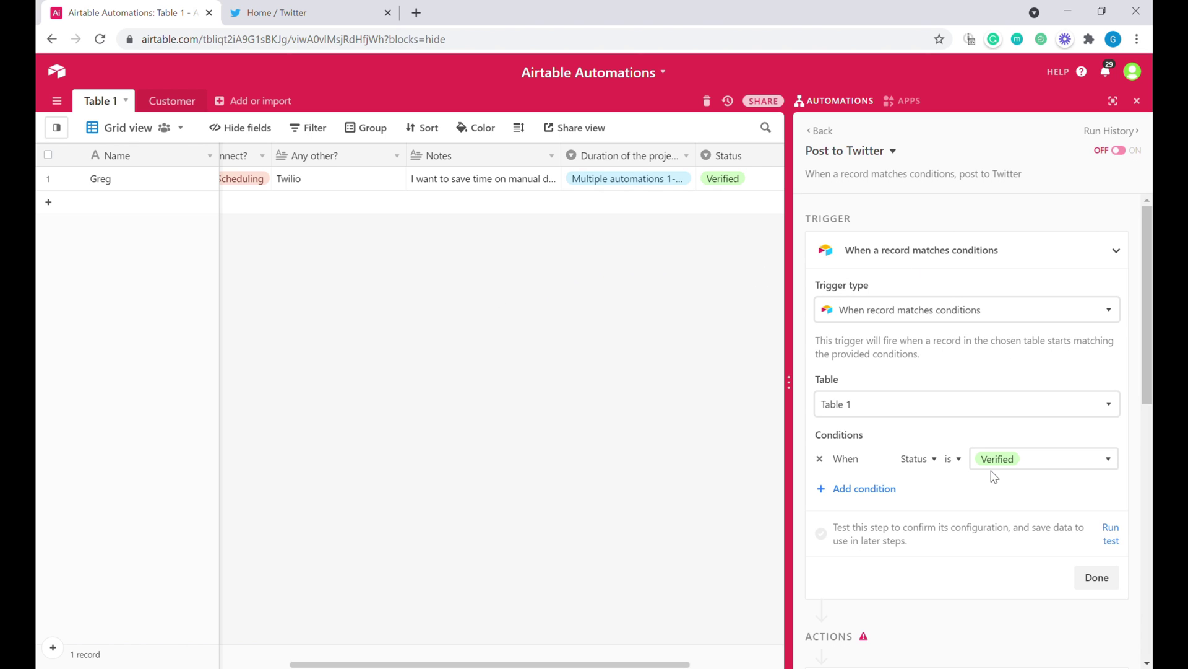
scroll(1016, 498, down, 4)
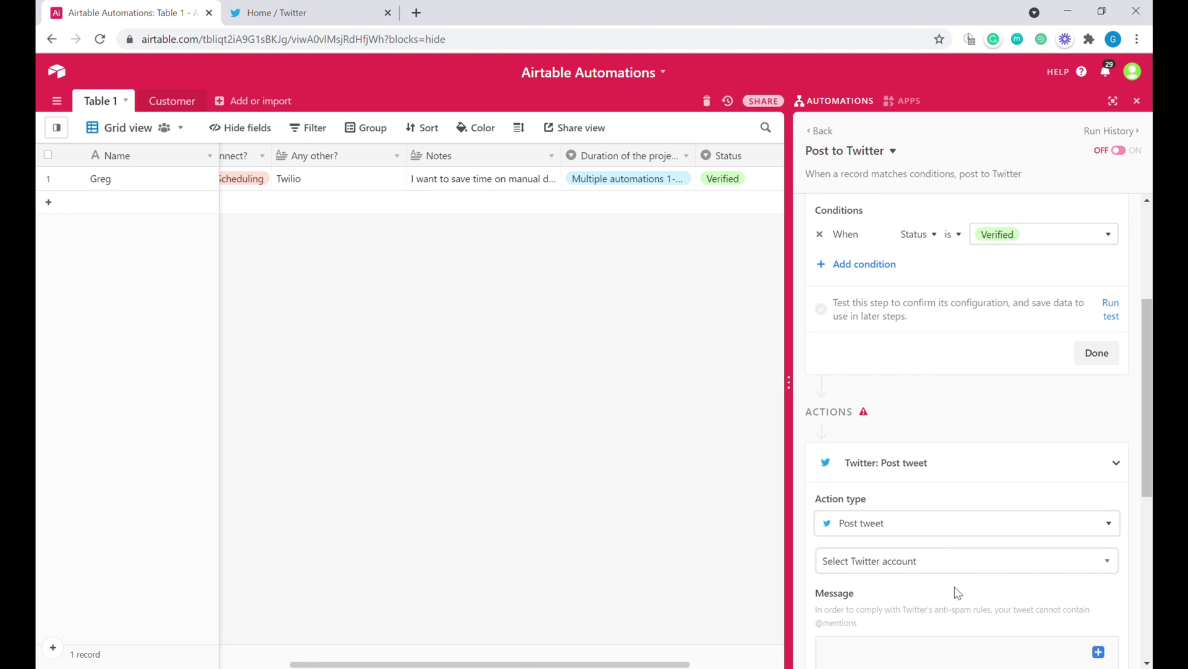
scroll(962, 602, down, 1)
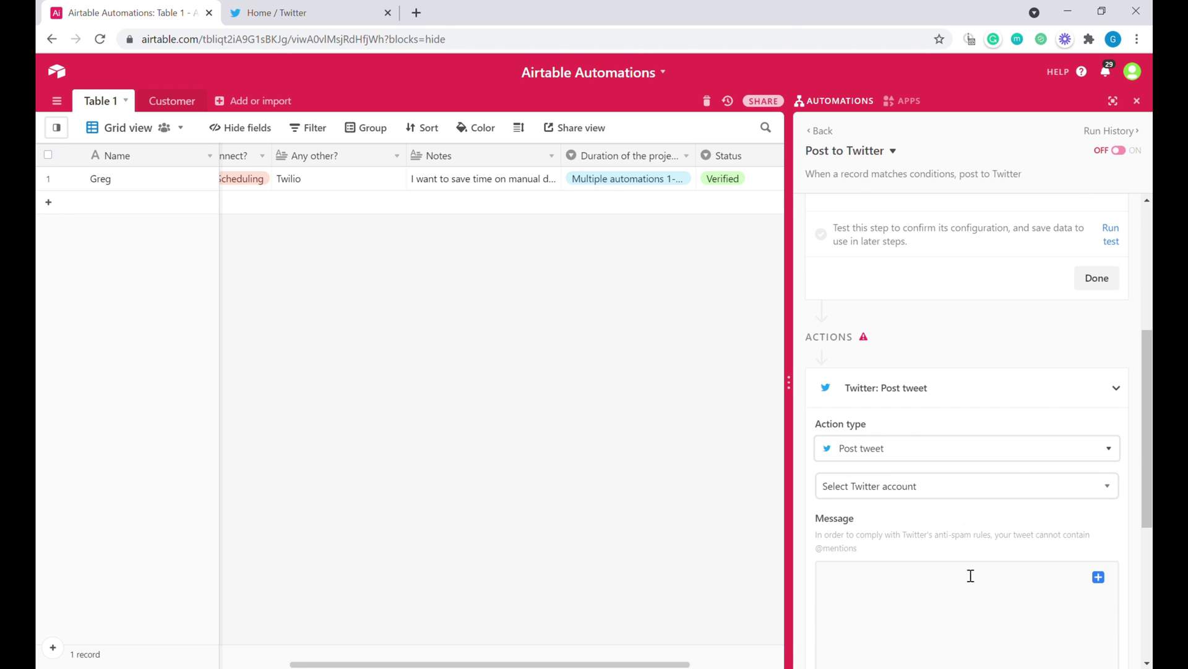
scroll(1002, 540, up, 5)
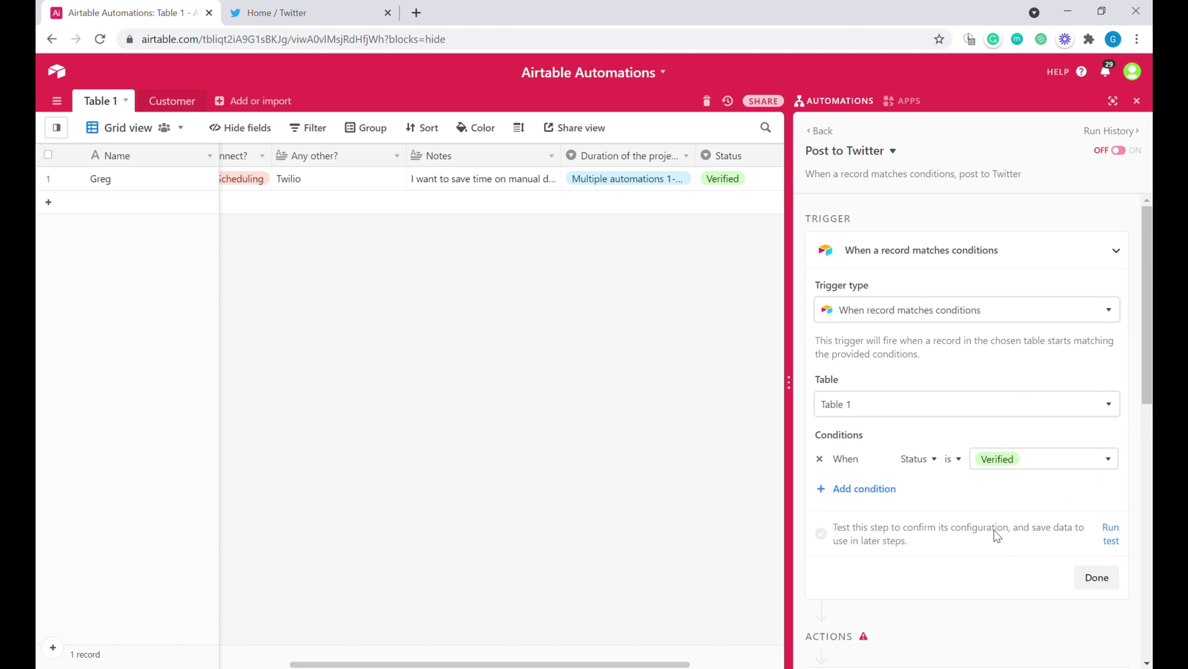
scroll(976, 514, down, 1)
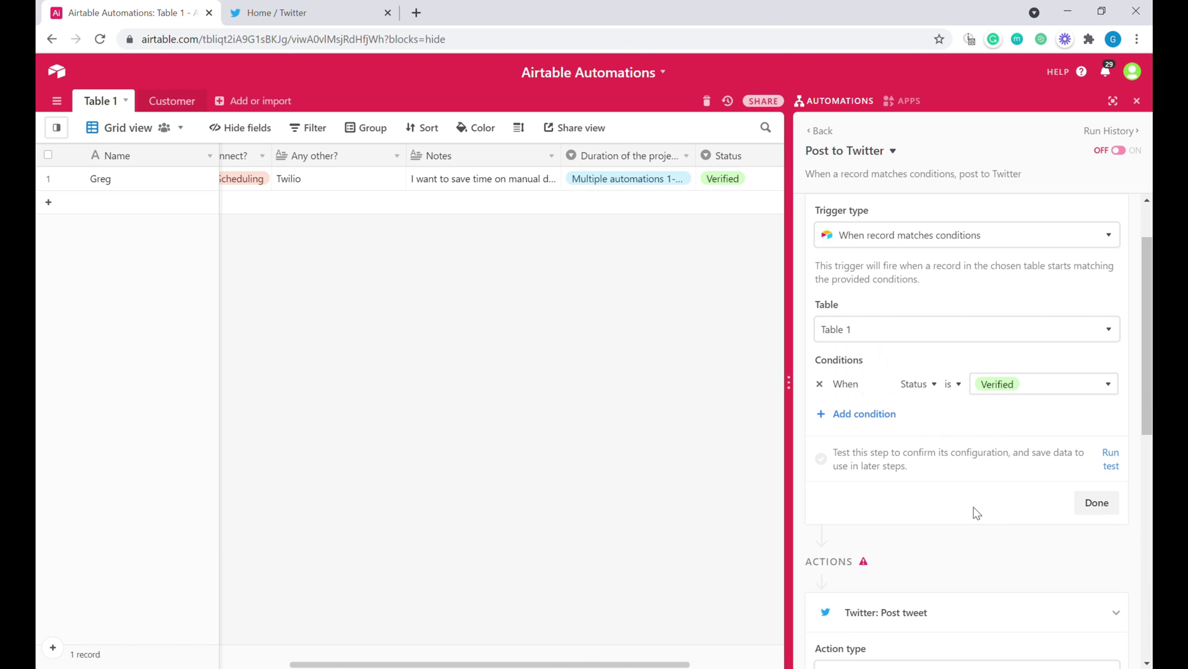
Step: Run the trigger test and expand the field values of the verified record it found
click(1112, 461)
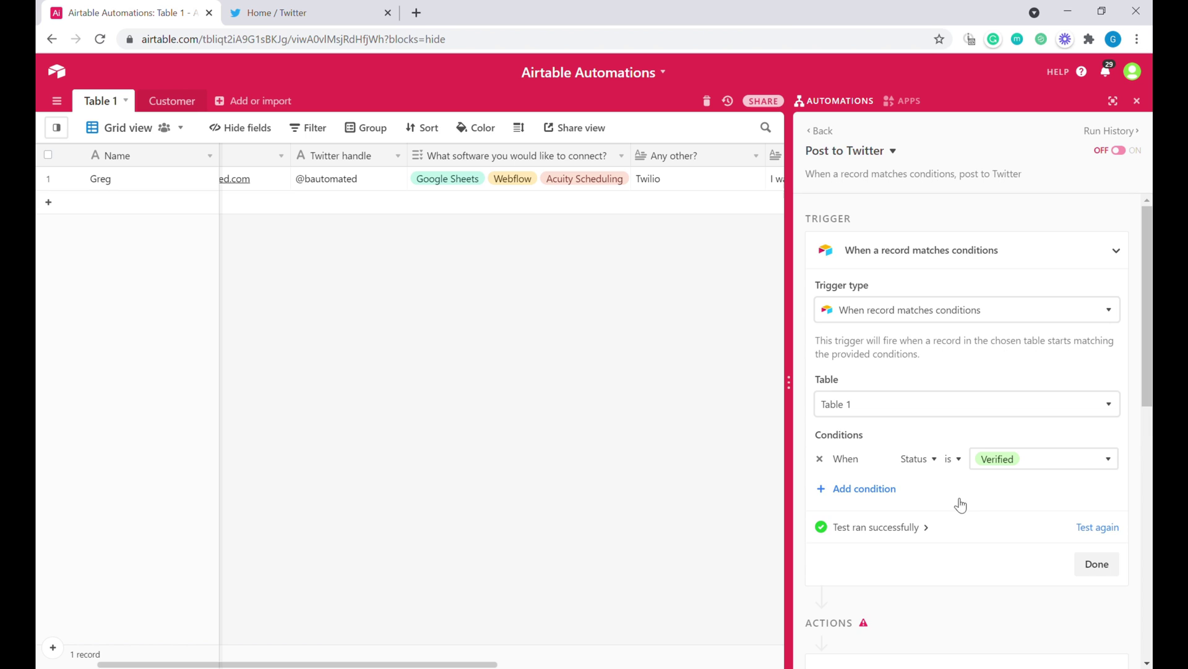
scroll(949, 497, down, 1)
click(929, 454)
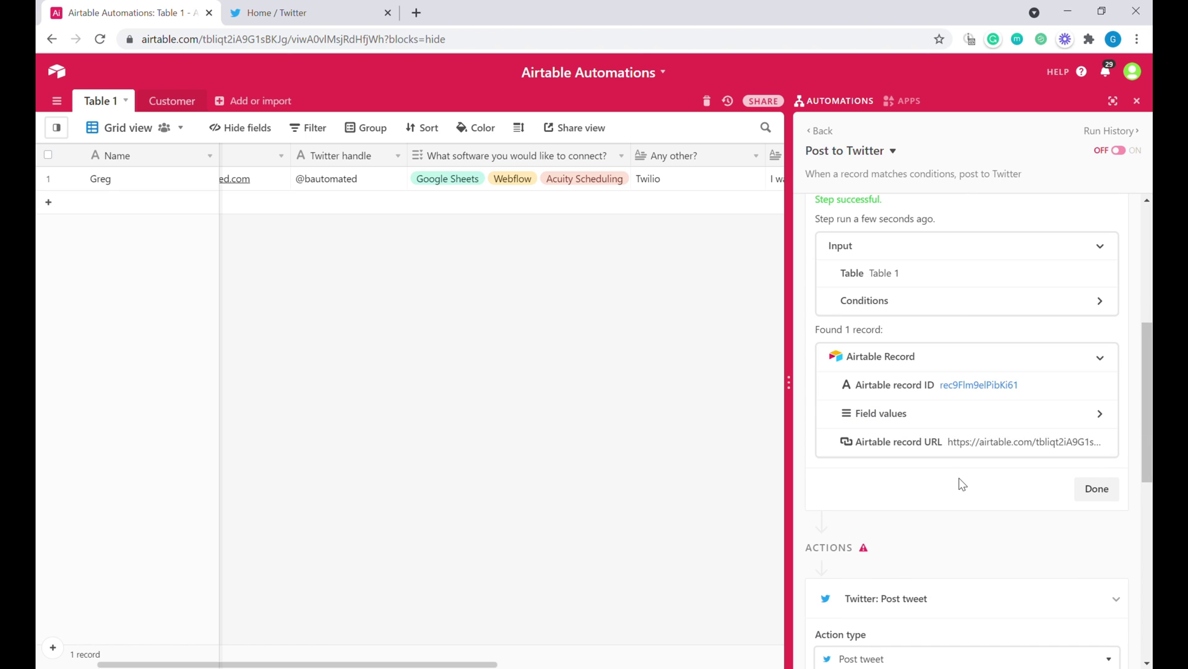
scroll(885, 362, up, 1)
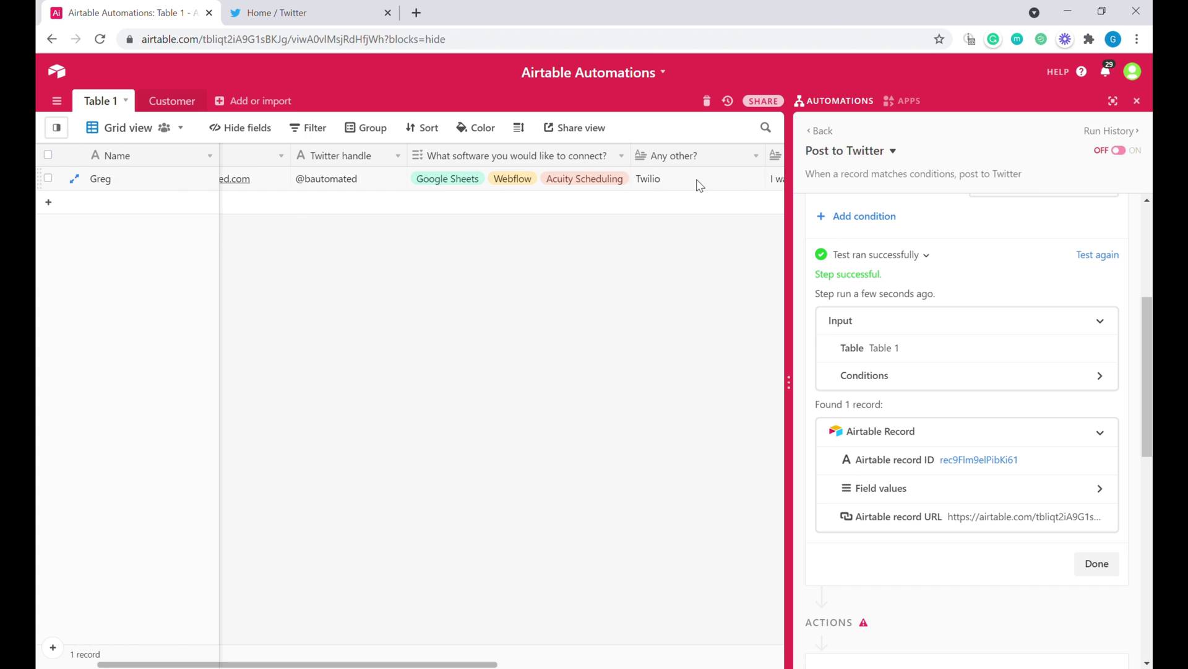
click(1105, 492)
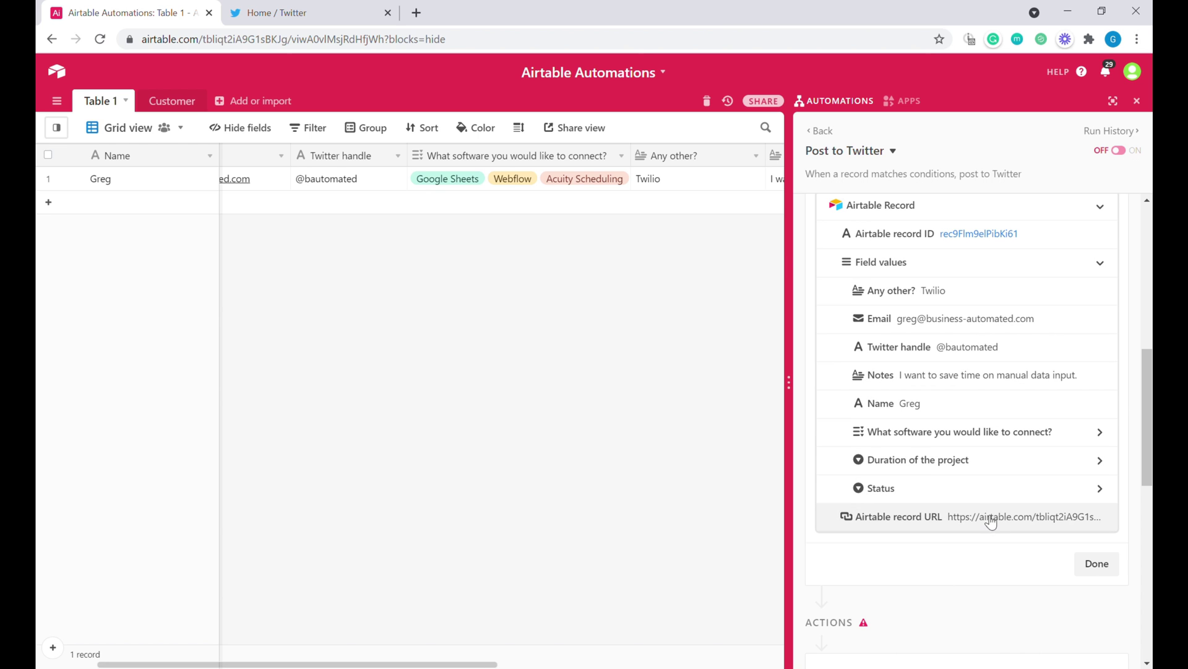
scroll(984, 483, up, 2)
scroll(984, 433, down, 3)
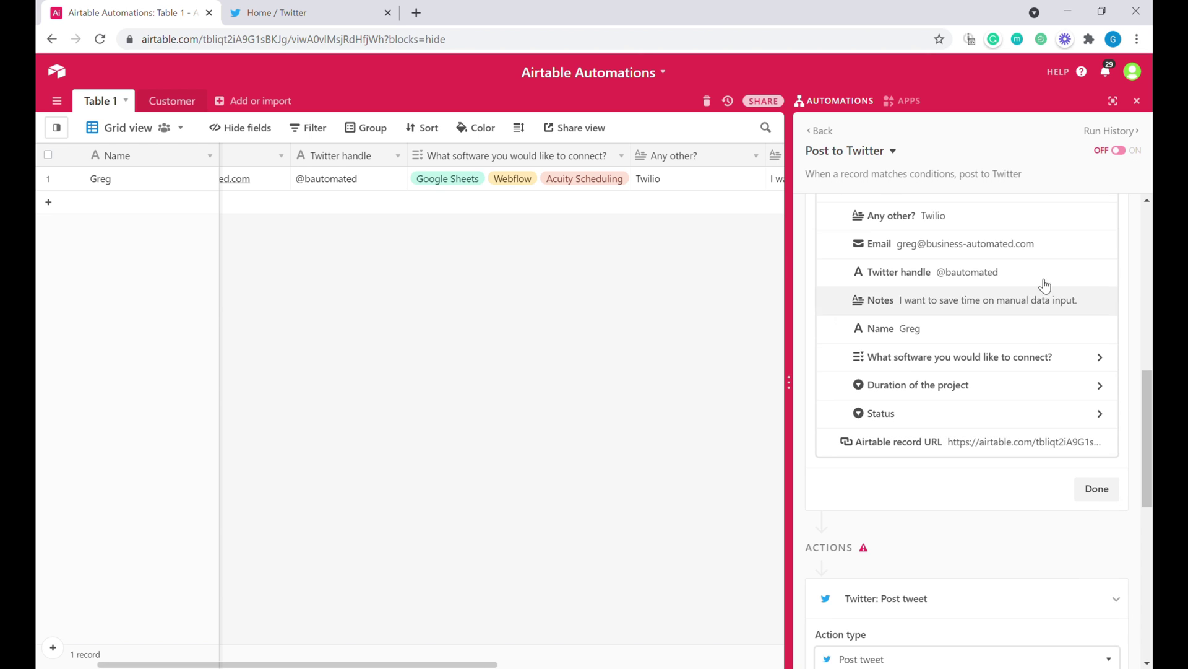
Step: Finish the trigger and connect a new Twitter account to the Post tweet action
click(1097, 489)
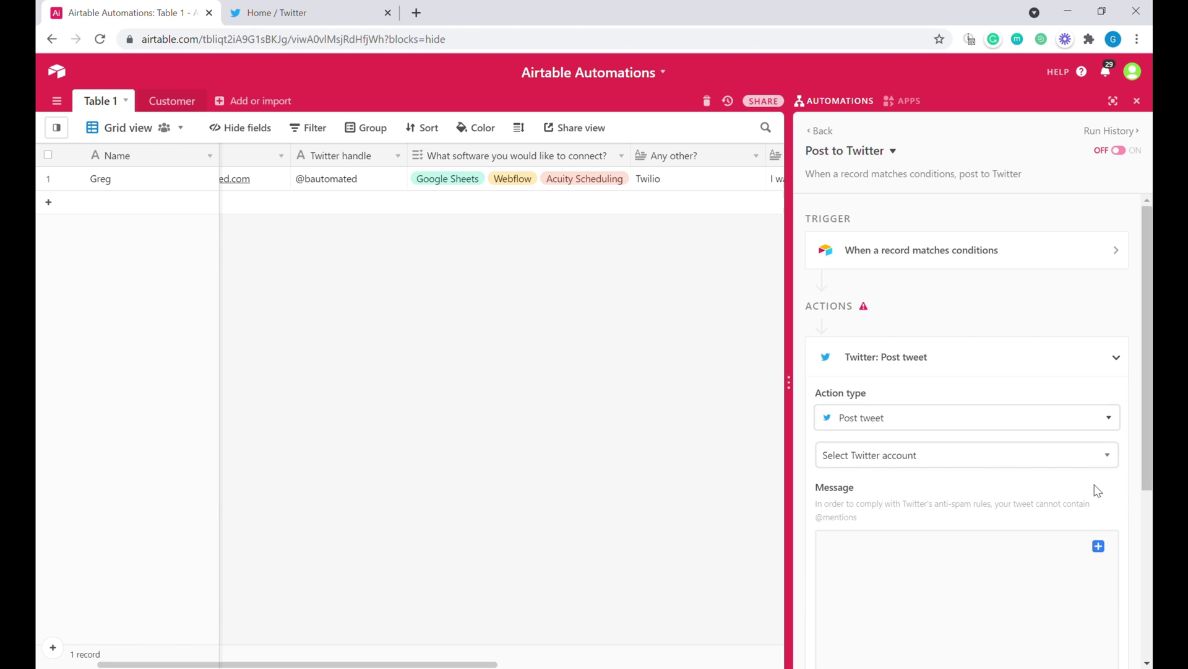
scroll(963, 309, down, 1)
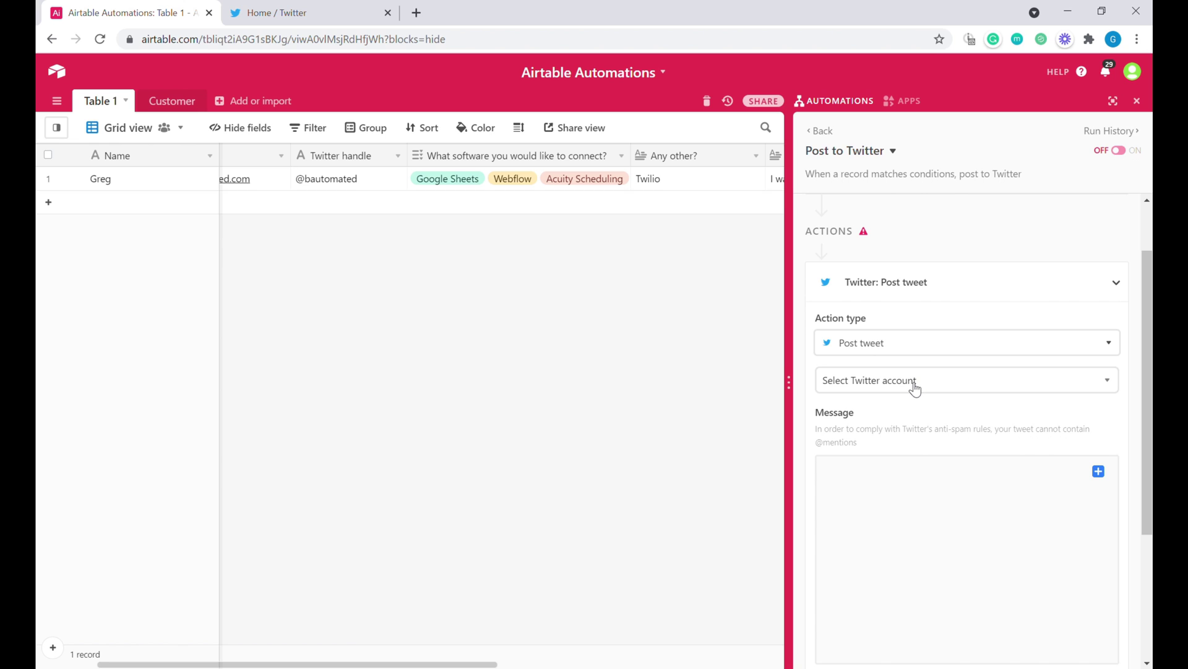
click(916, 388)
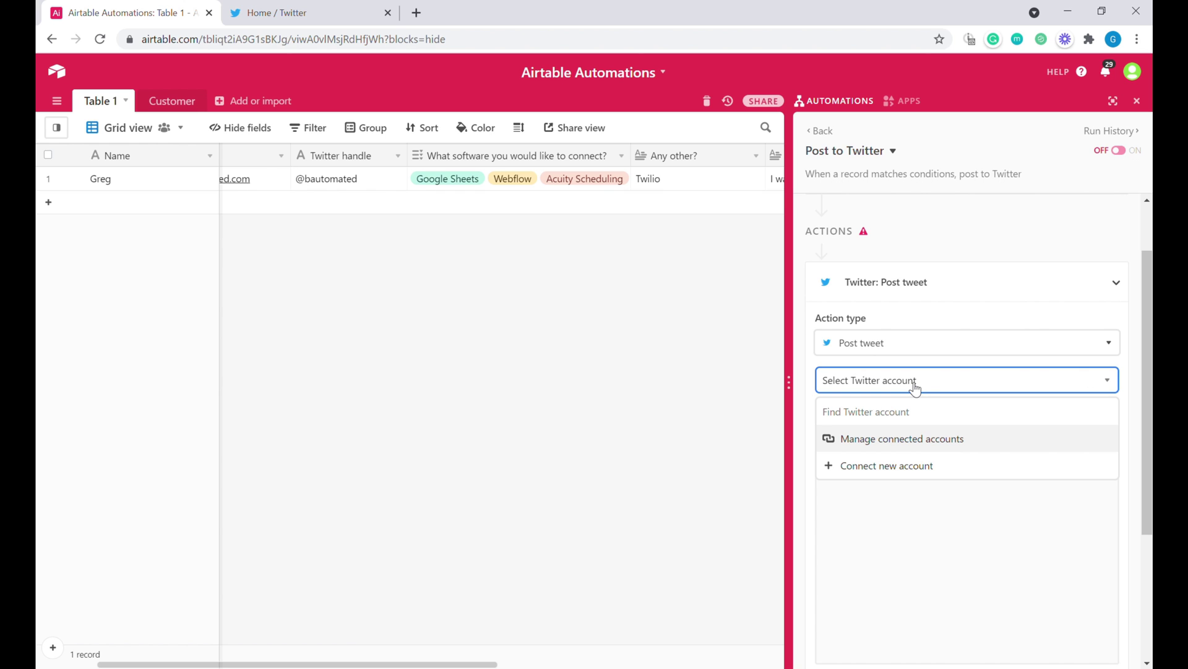
click(911, 473)
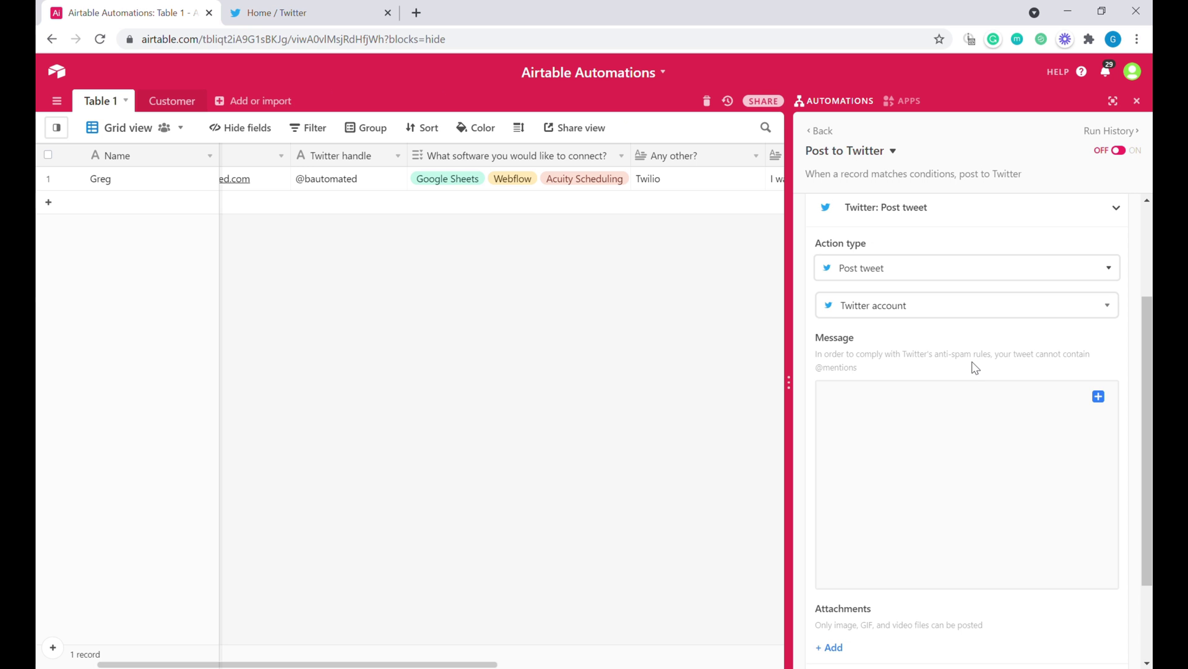
scroll(971, 365, up, 2)
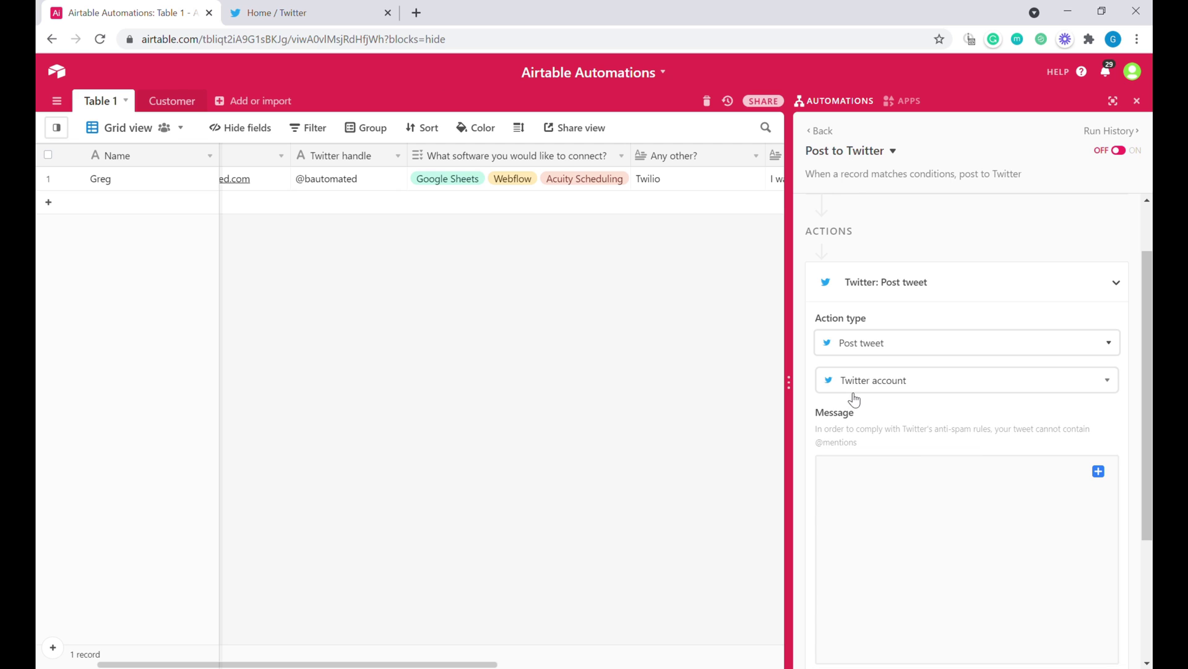
scroll(934, 425, down, 2)
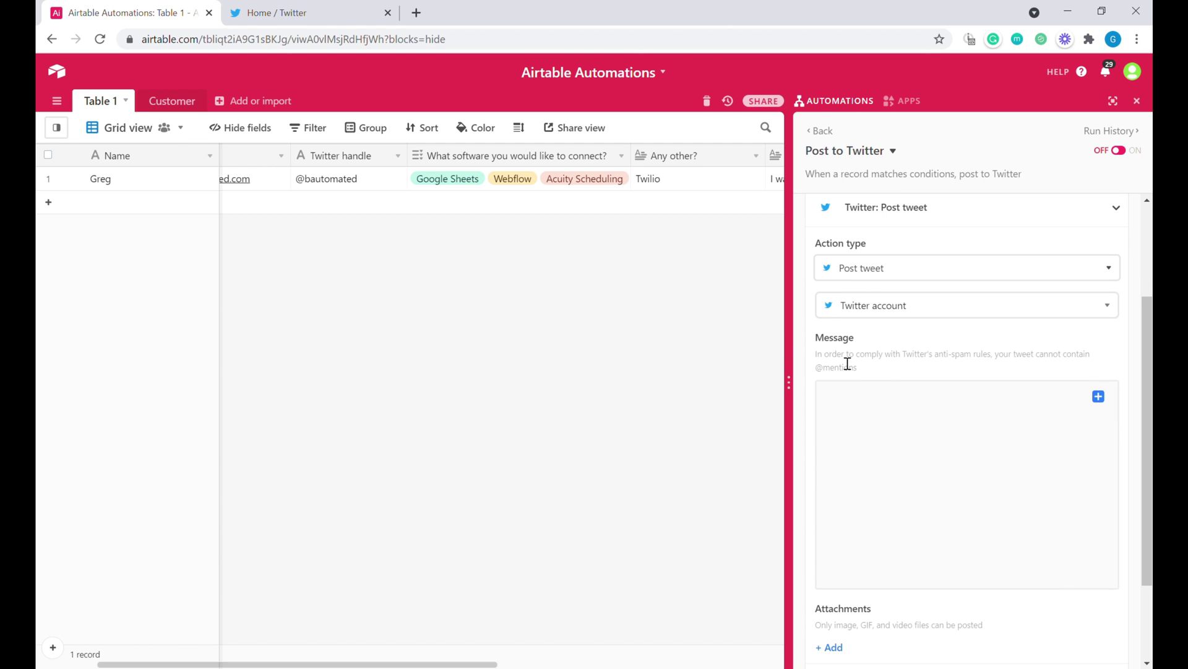
drag(847, 363, 1069, 368)
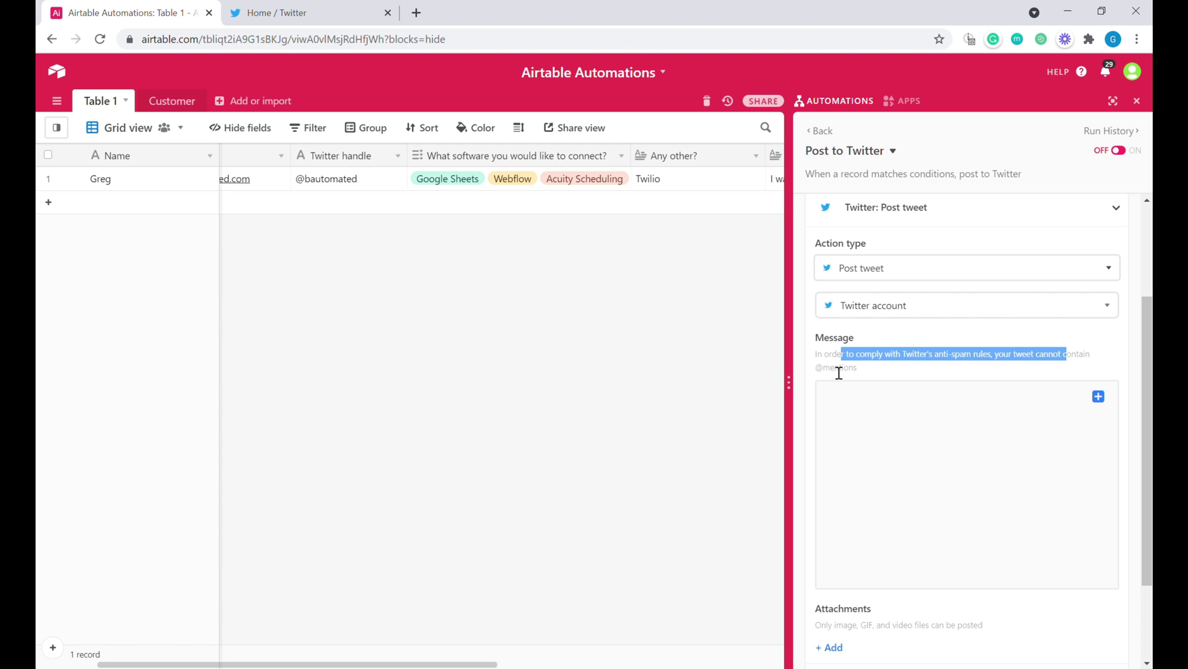
drag(835, 377, 835, 377)
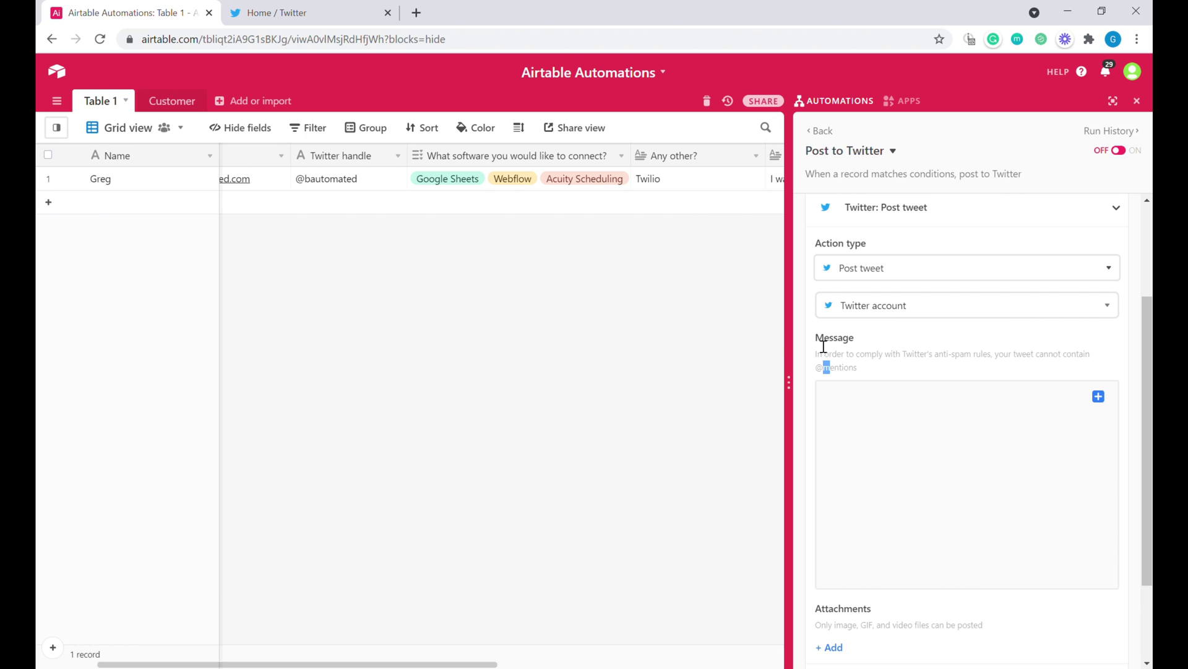
Step: Insert a Hashtag formula field left of the software column: SUBSTITUTE({Twitter handle},"@","#")
right_click(444, 160)
click(523, 303)
text(Hashtag)
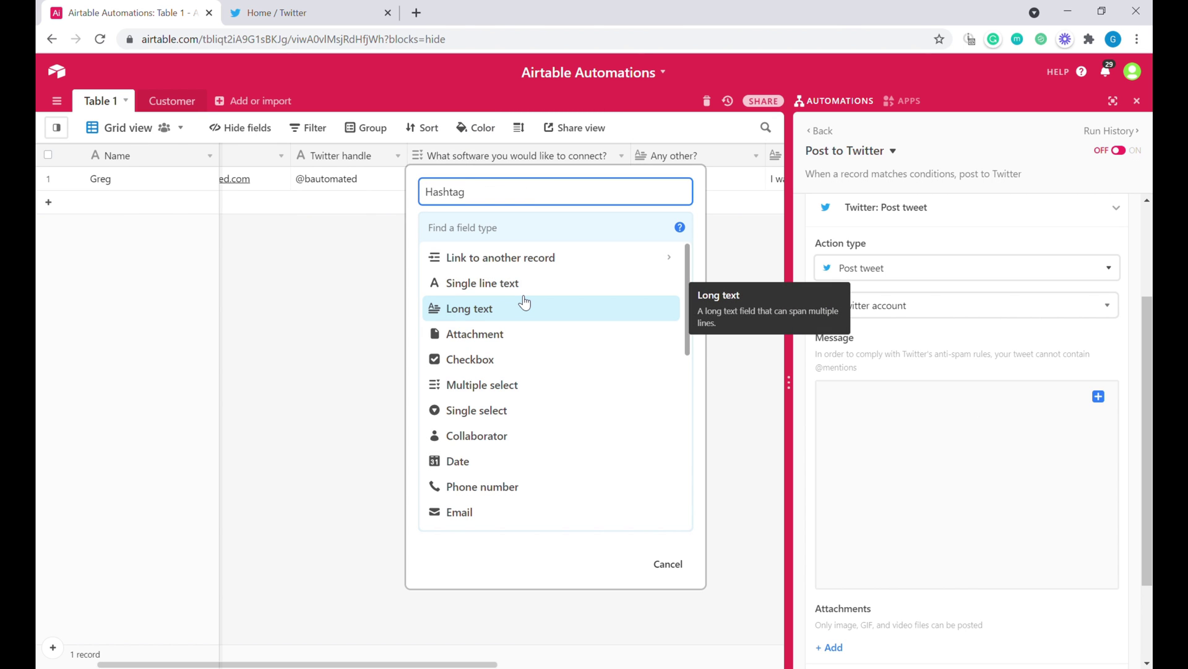
scroll(523, 299, down, 3)
click(504, 229)
text(Sub)
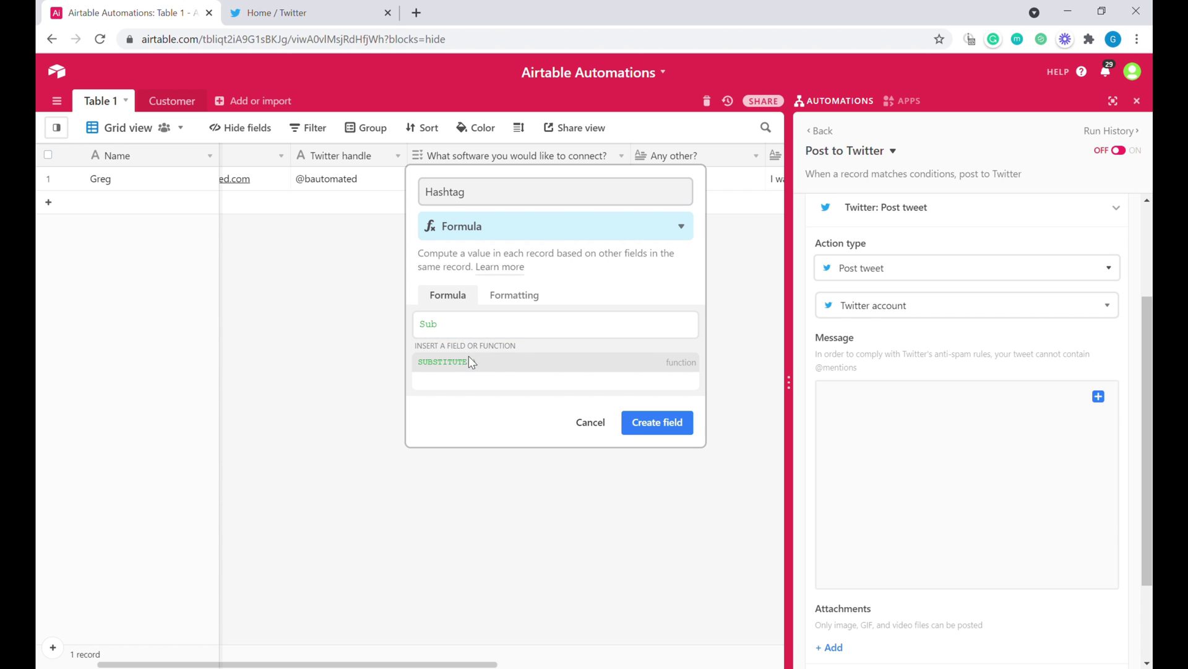
click(469, 357)
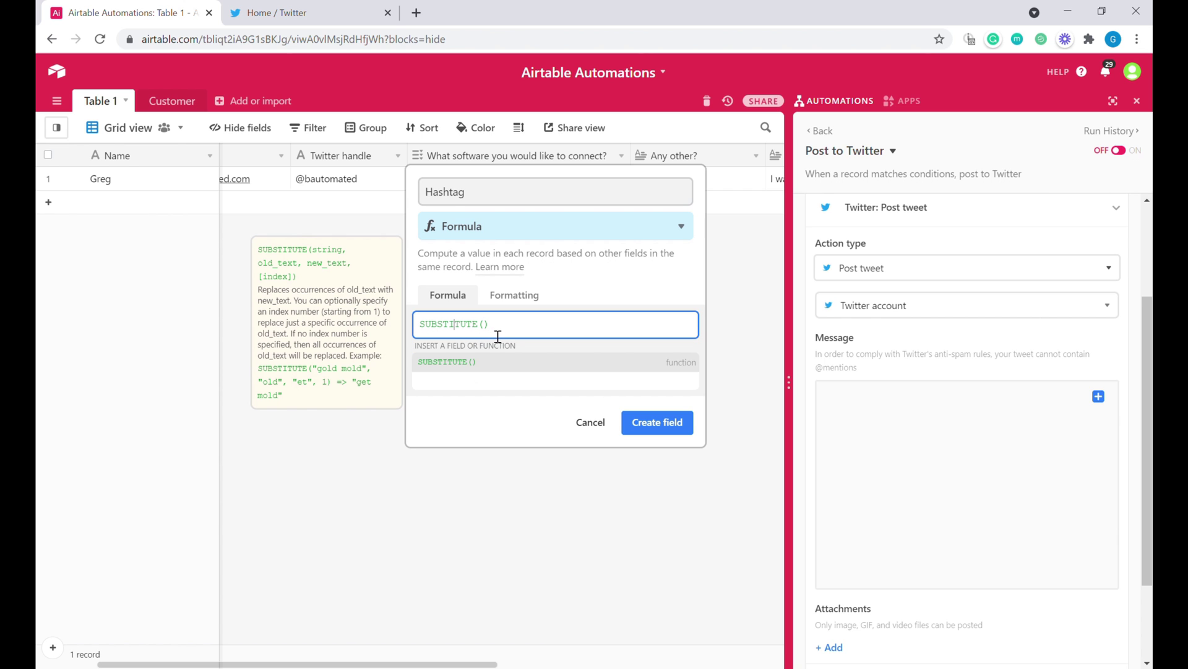
click(492, 332)
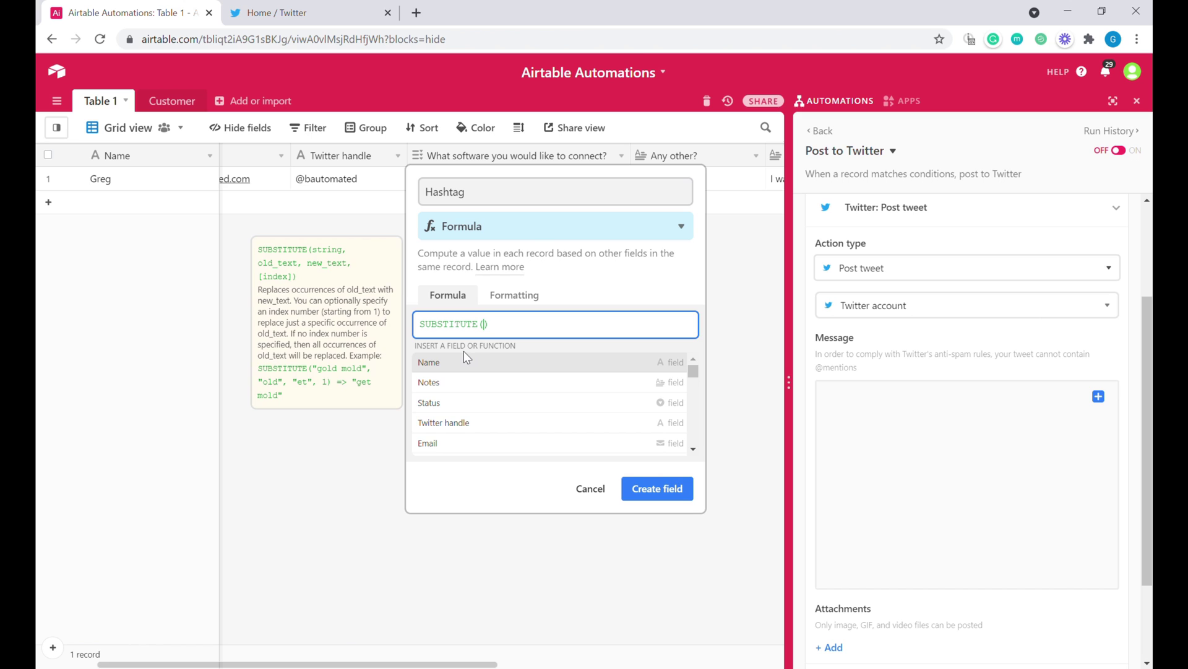
text({Twitter handle},")
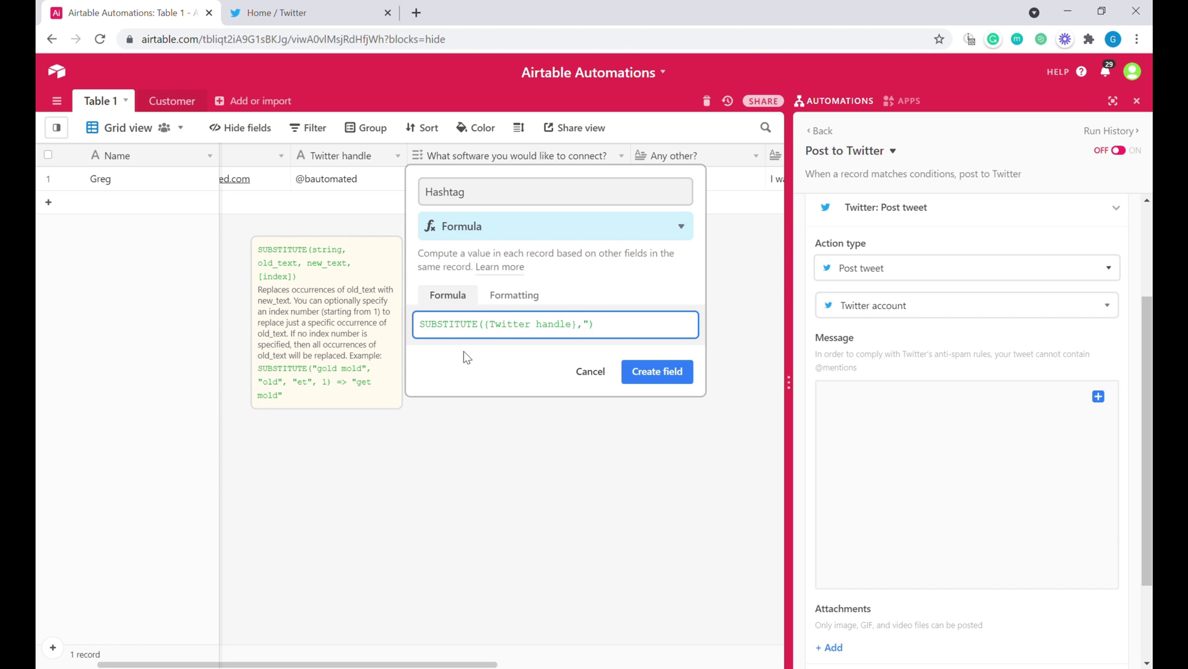
text(@","#")
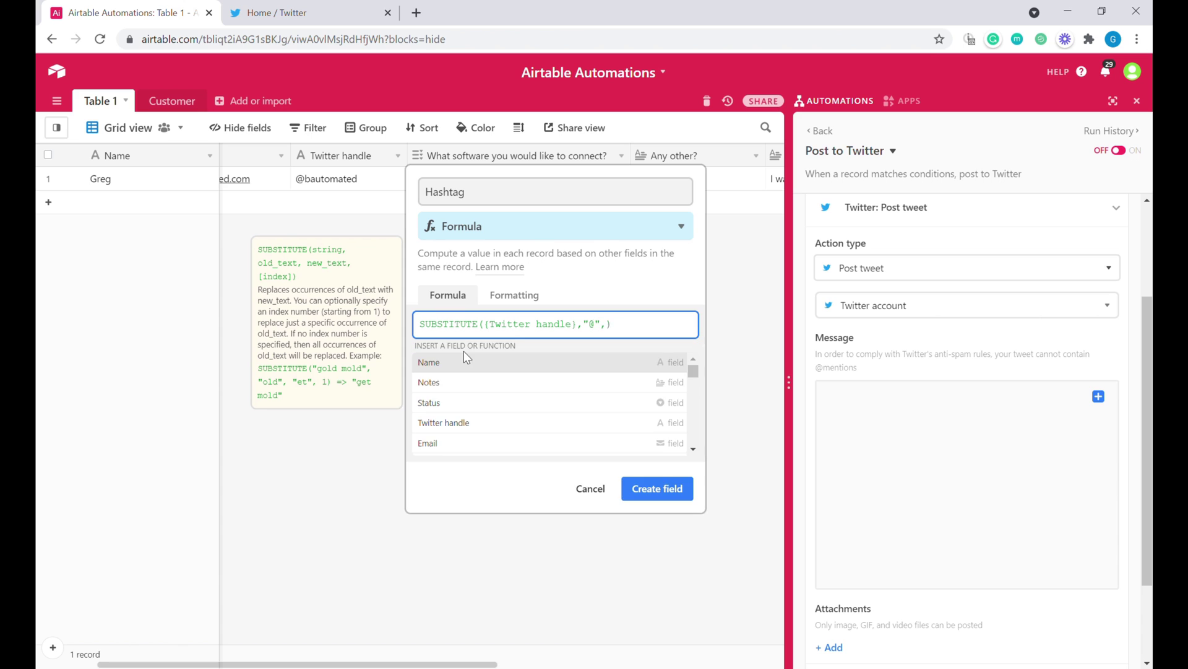
key(Return)
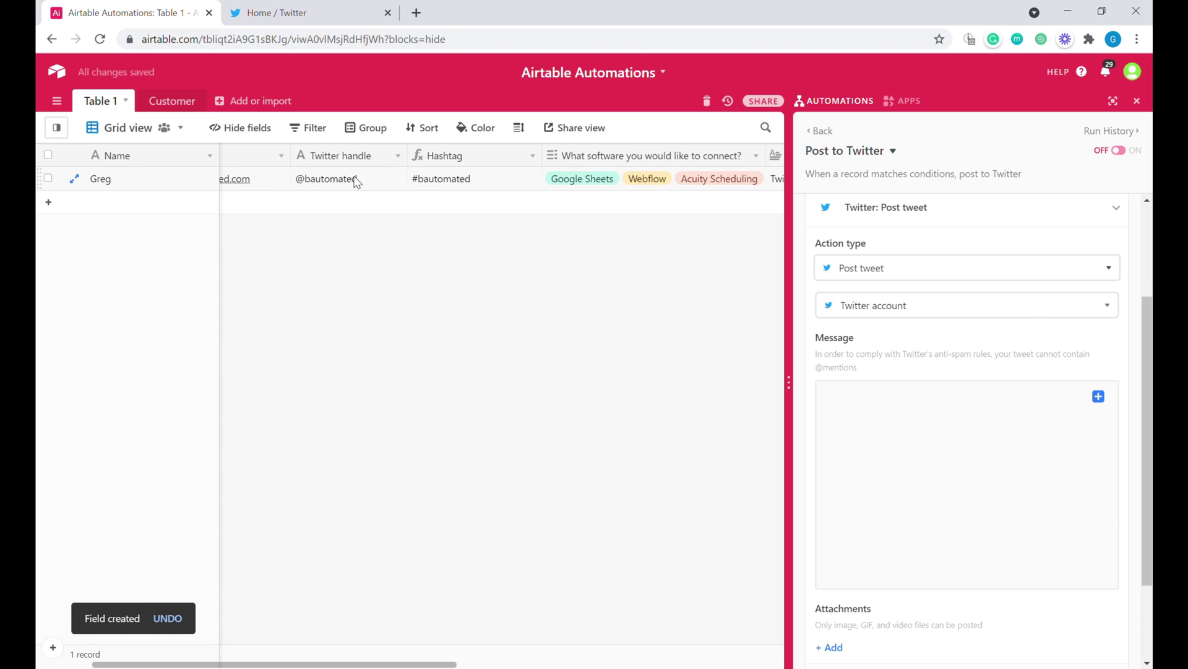
Step: Start the message with 'Hi', the record's Hashtag, and 'Thank you for your submission! We will reach out to you shortly!'
click(878, 421)
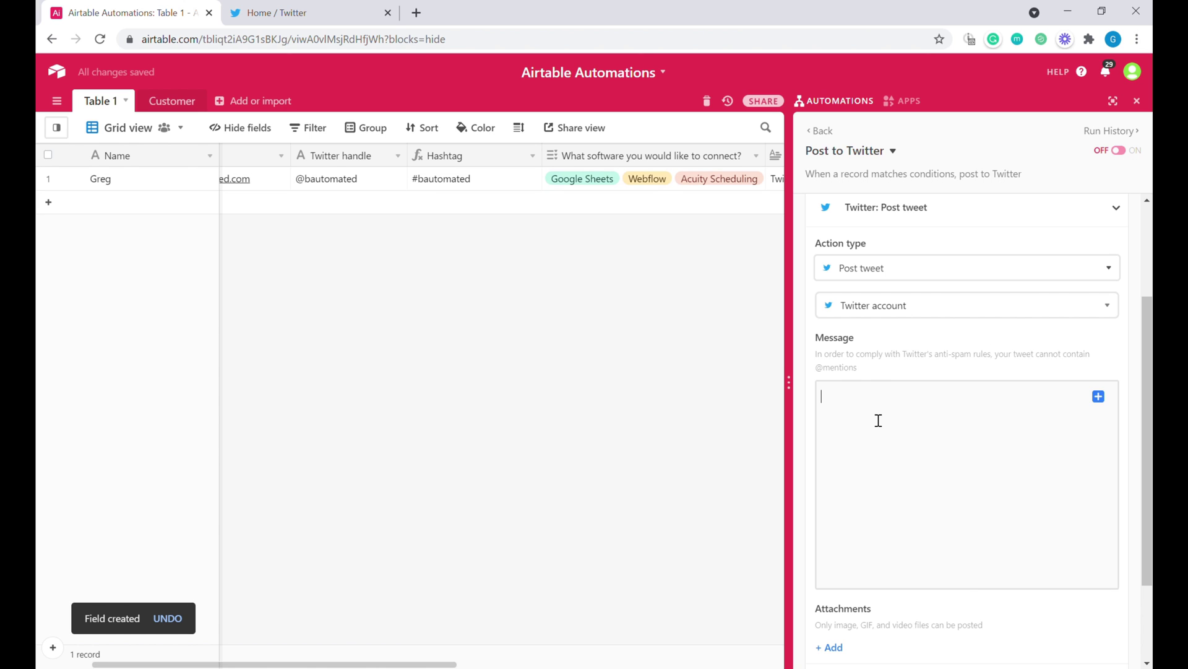
text(Hi)
click(1098, 396)
scroll(1065, 501, down, 5)
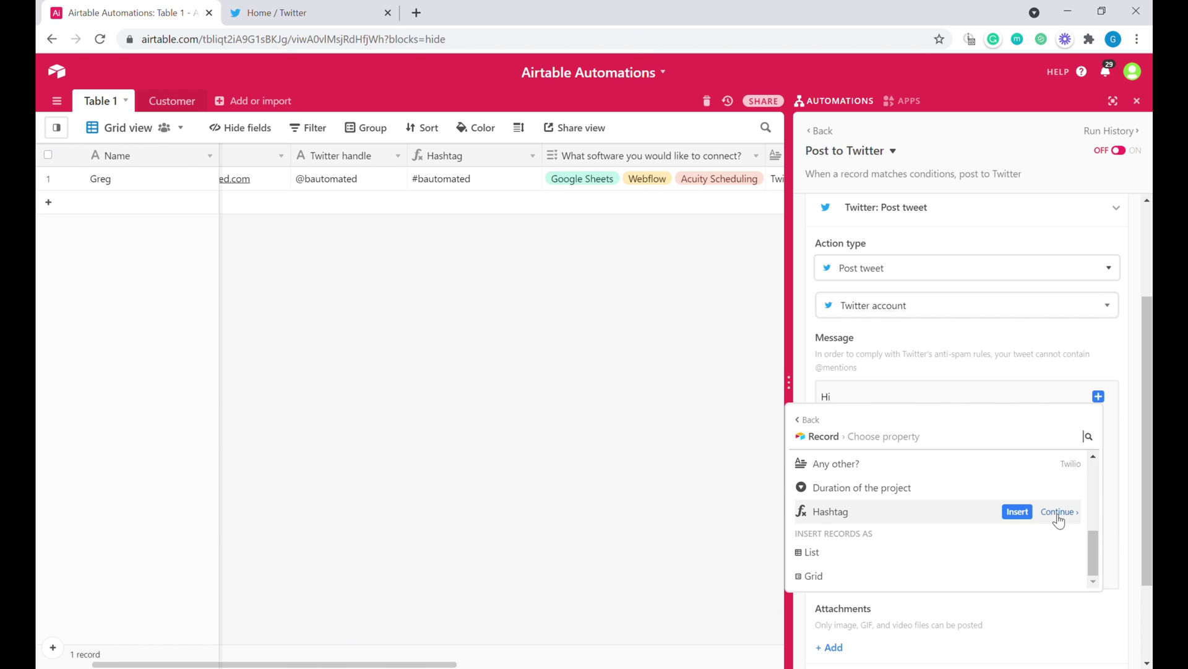
click(1020, 513)
text(! Tha)
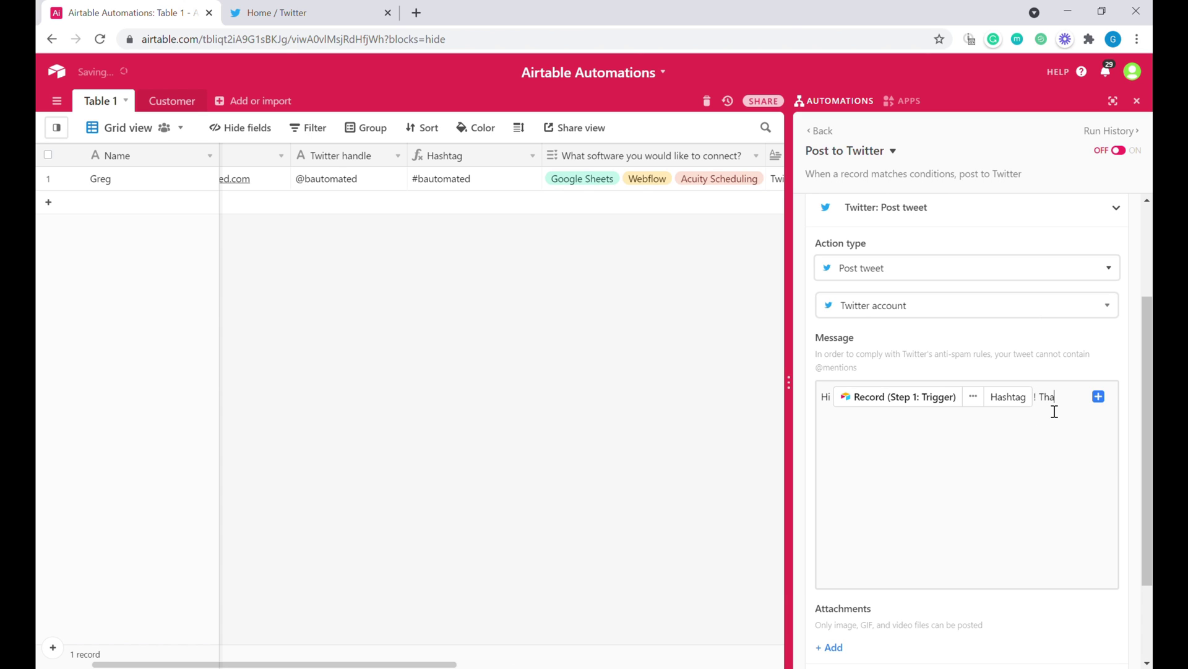
text(nk you for your submission)
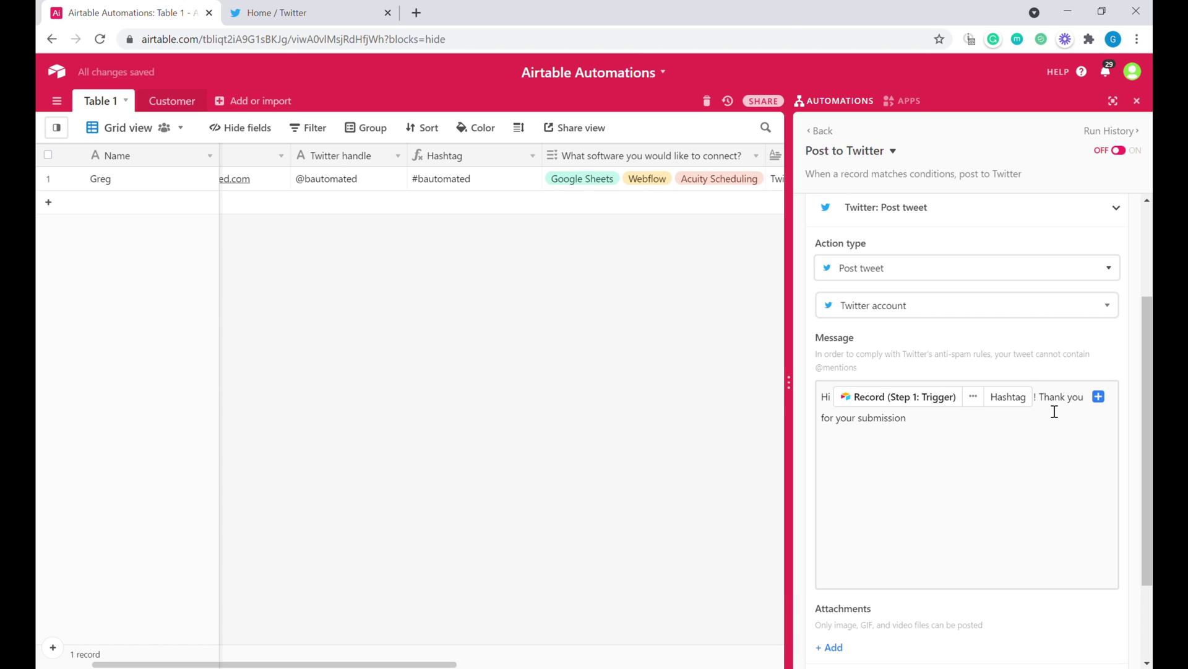
text(! We will reach out to you shortly!)
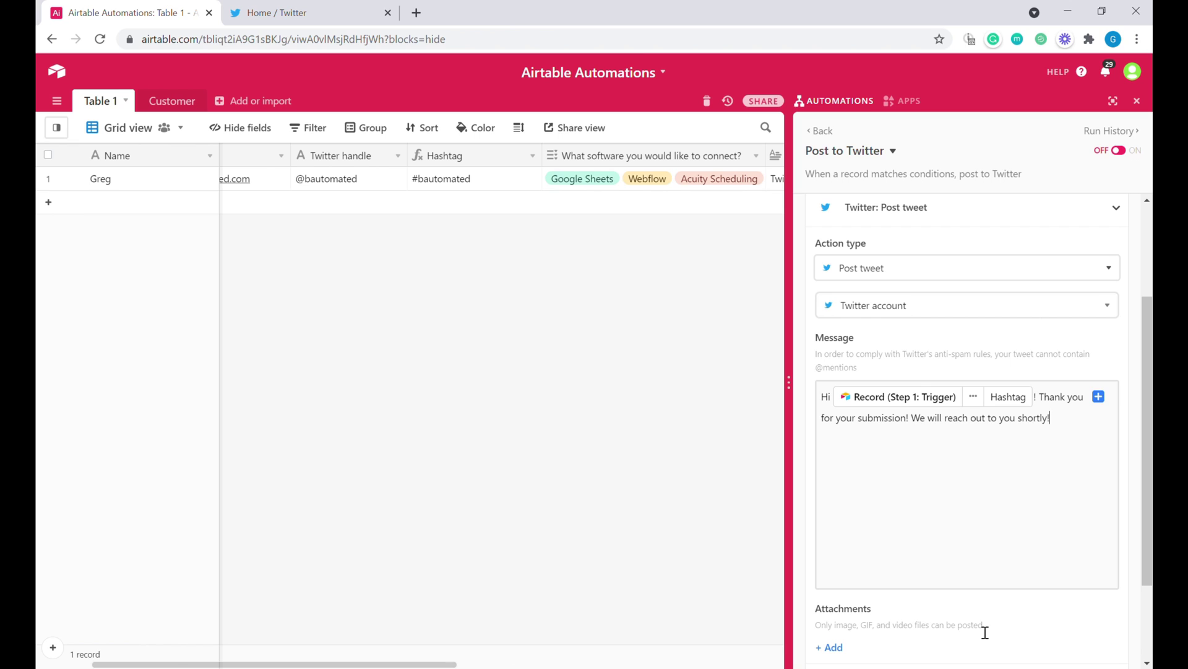
key(Return)
Step: Add the 'Follow this link:' line and paste the share link beneath it
text(Would you like to twee from my account? Follow this link:)
key(Return)
key(Return)
Step: Add hashtags #AutomatedTweet #airtable #automation, test the tweet step, and check it on Twitter
text(#AutomatedTweet #airtable #automation)
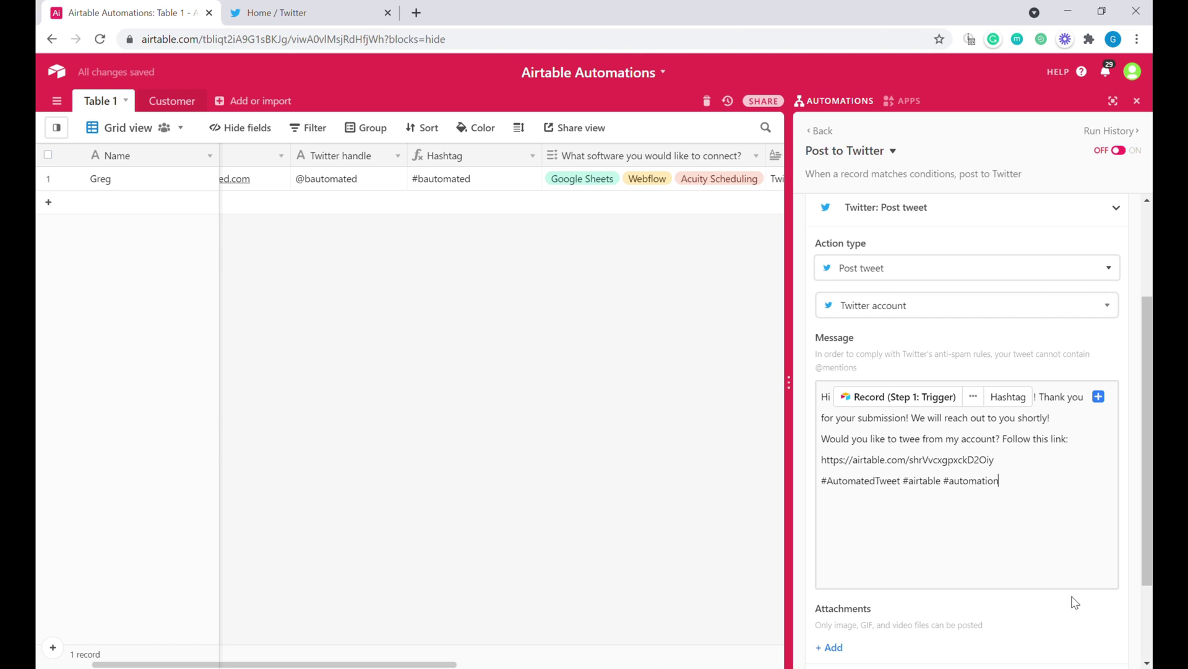
scroll(1083, 598, down, 2)
click(1096, 602)
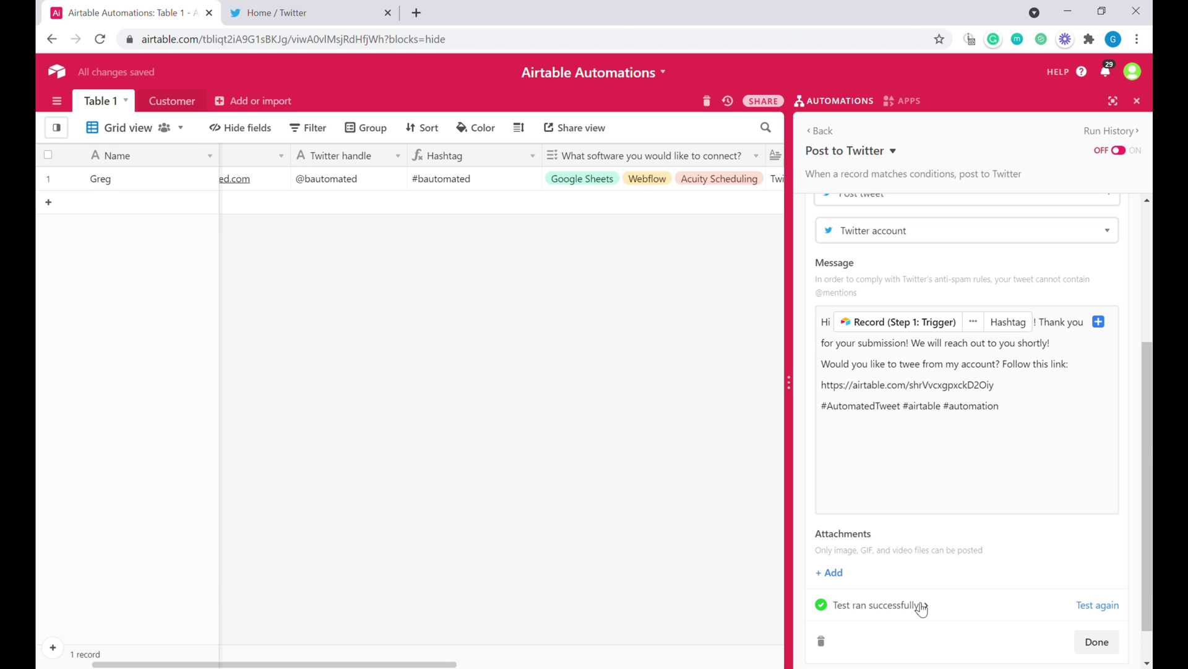
key(ctrl+Tab)
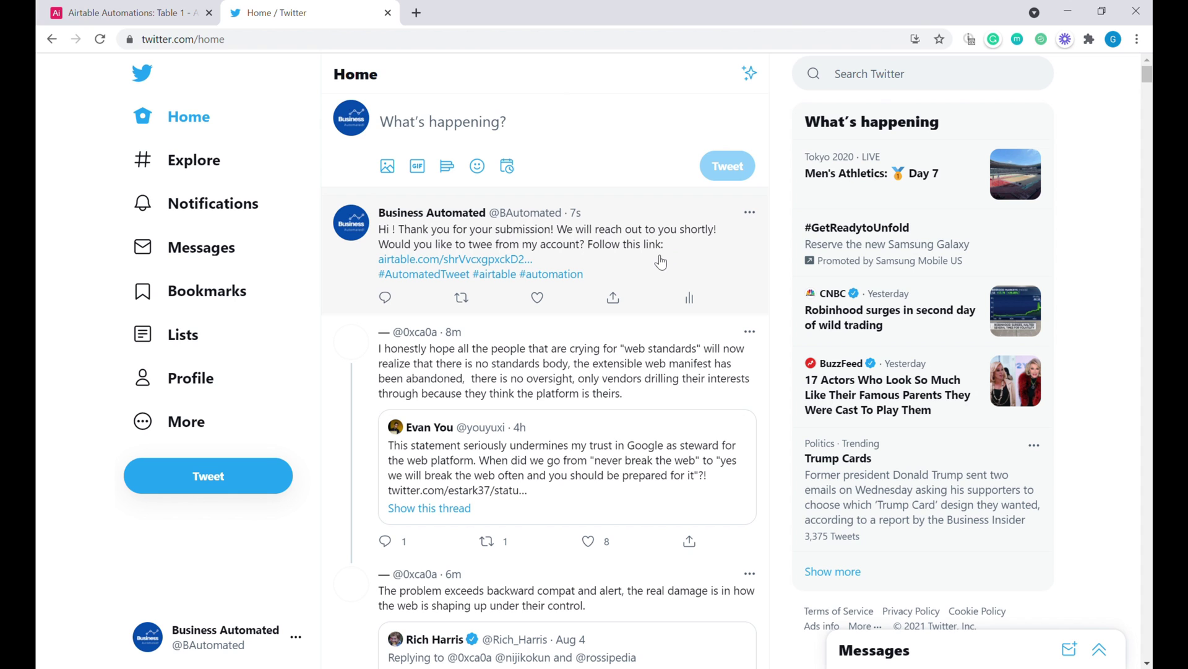
key(ctrl+Tab)
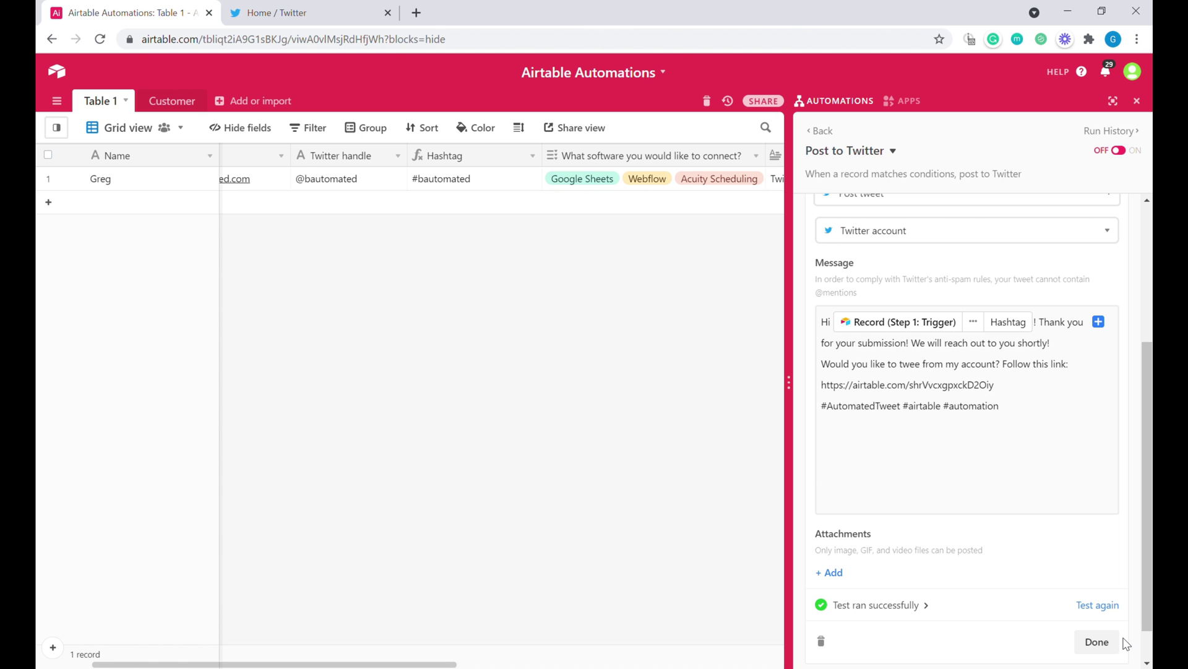
click(1112, 643)
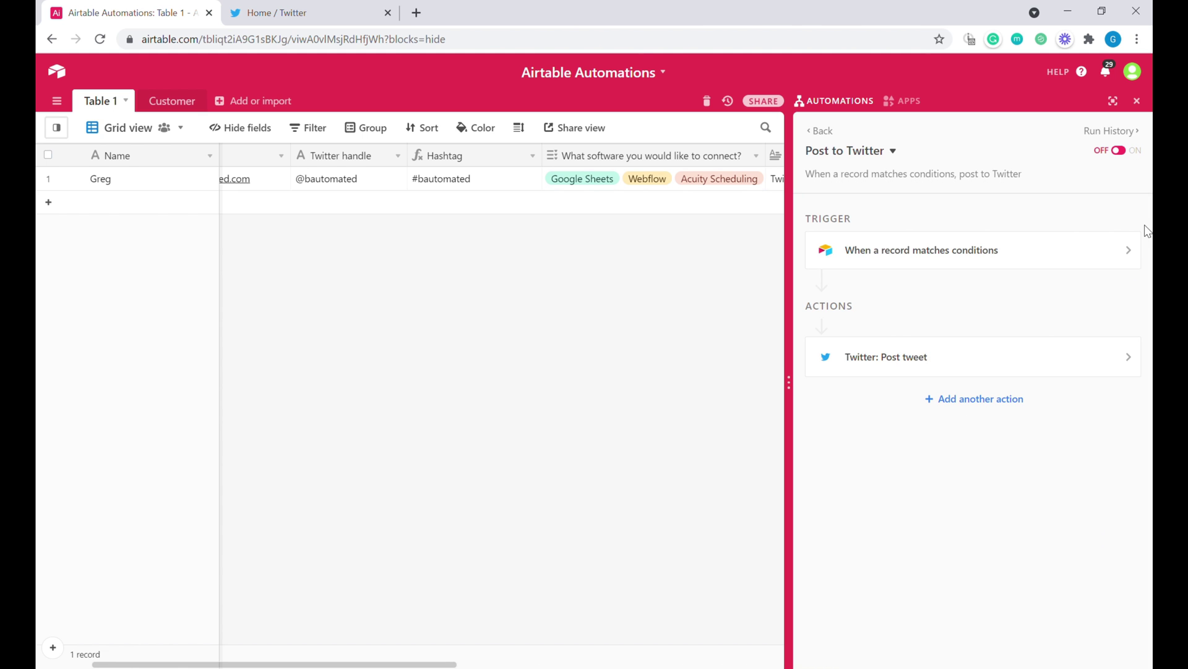
Step: Turn the automation on, submit another test form entry, and confirm the run and new tweet
click(1121, 151)
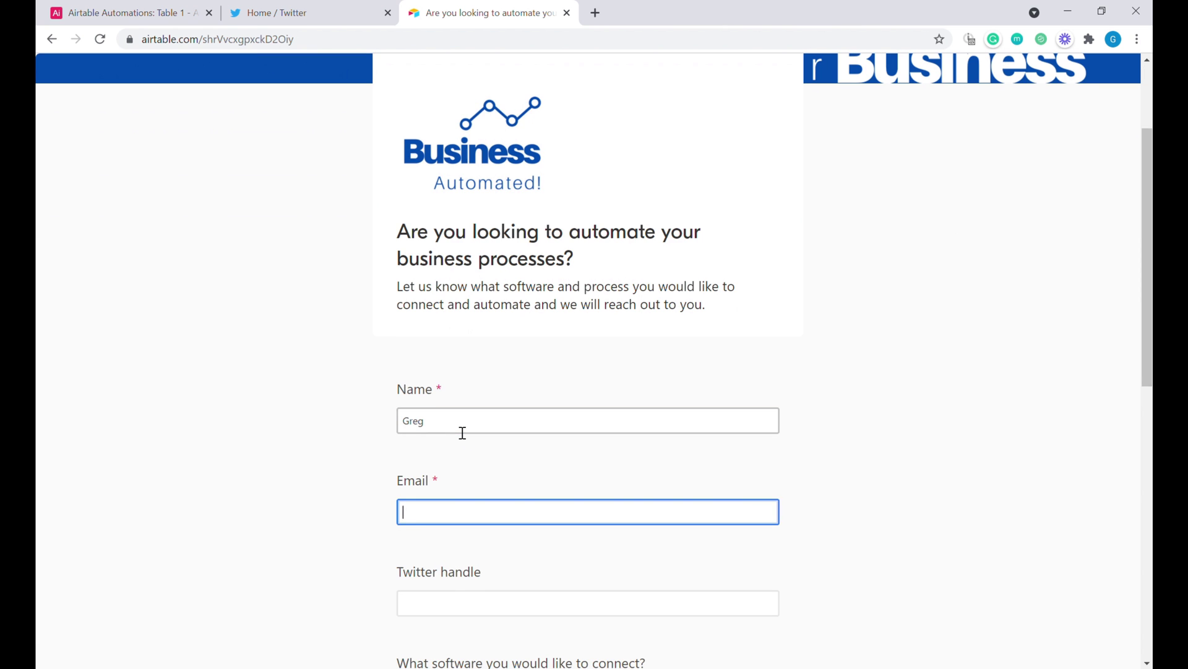
text(Test)
key(Tab)
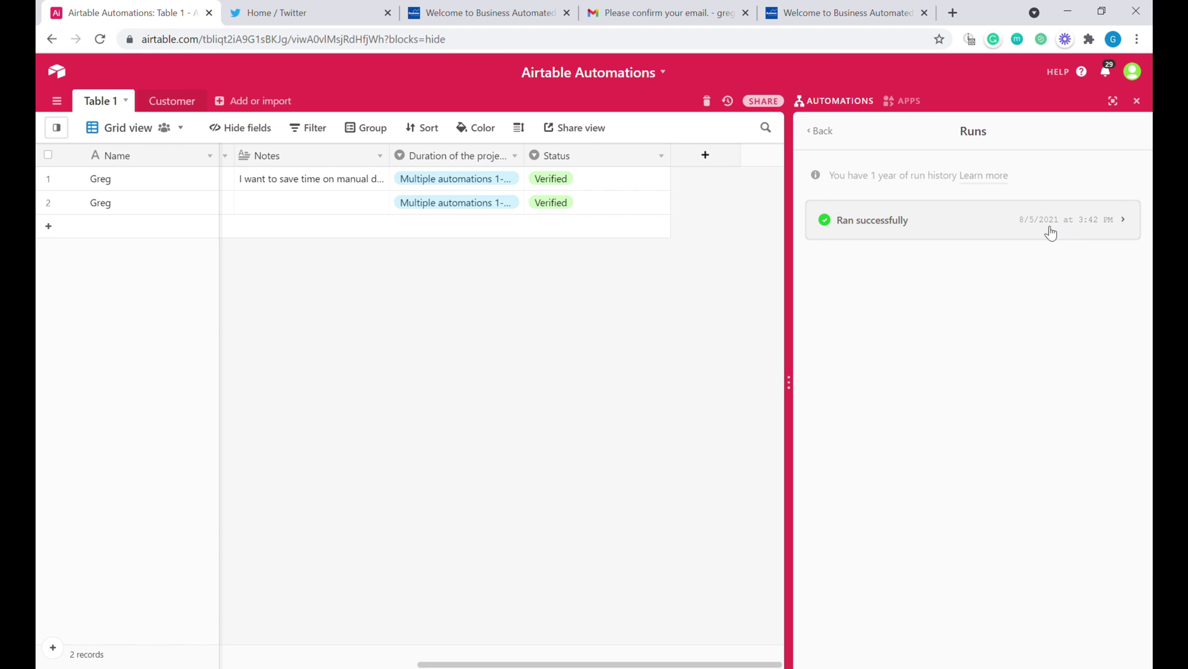
click(1050, 229)
click(277, 11)
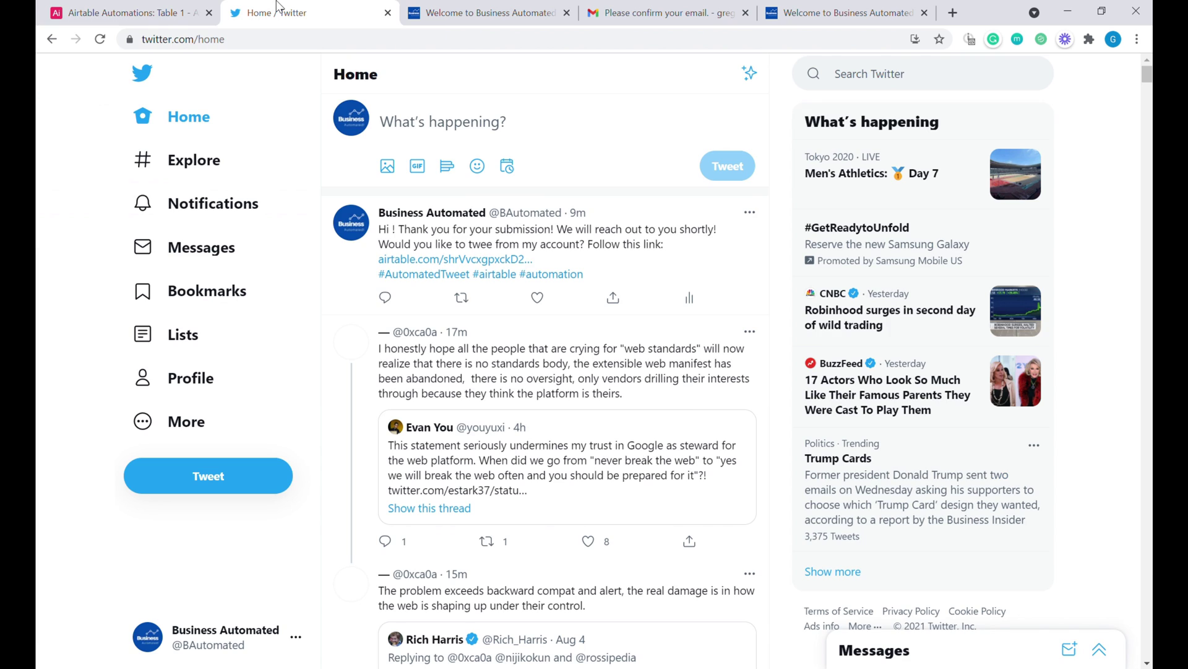